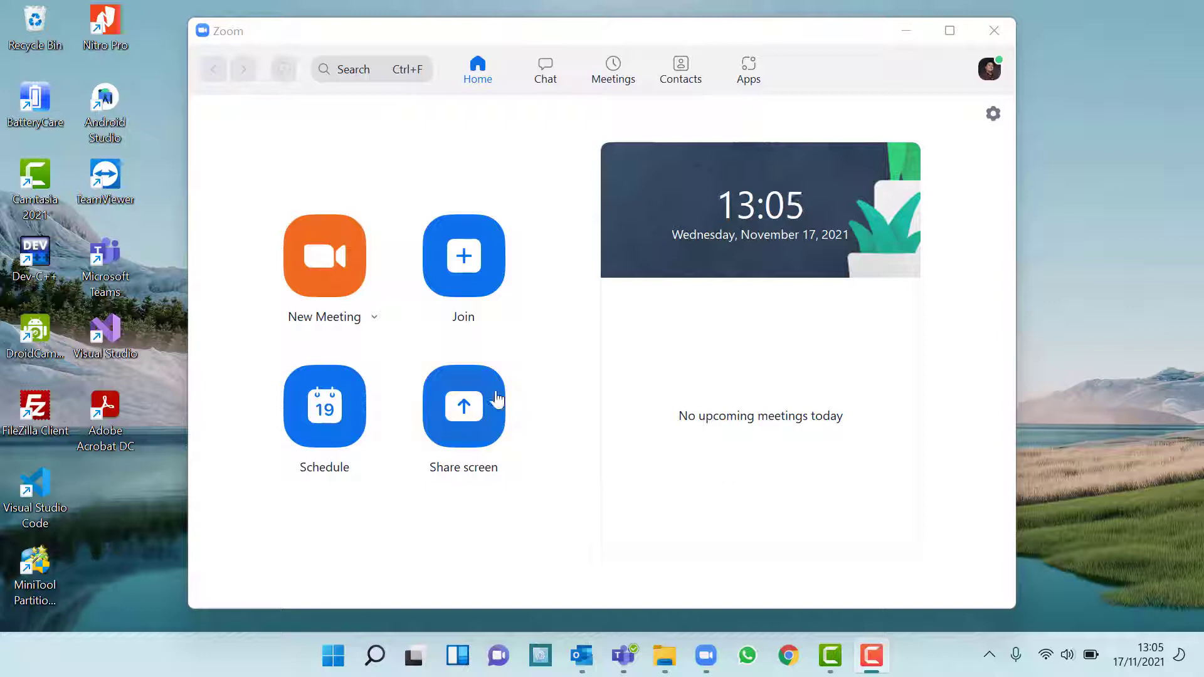
- Open the application settings and show the Video page
drag(666, 39, 678, 41)
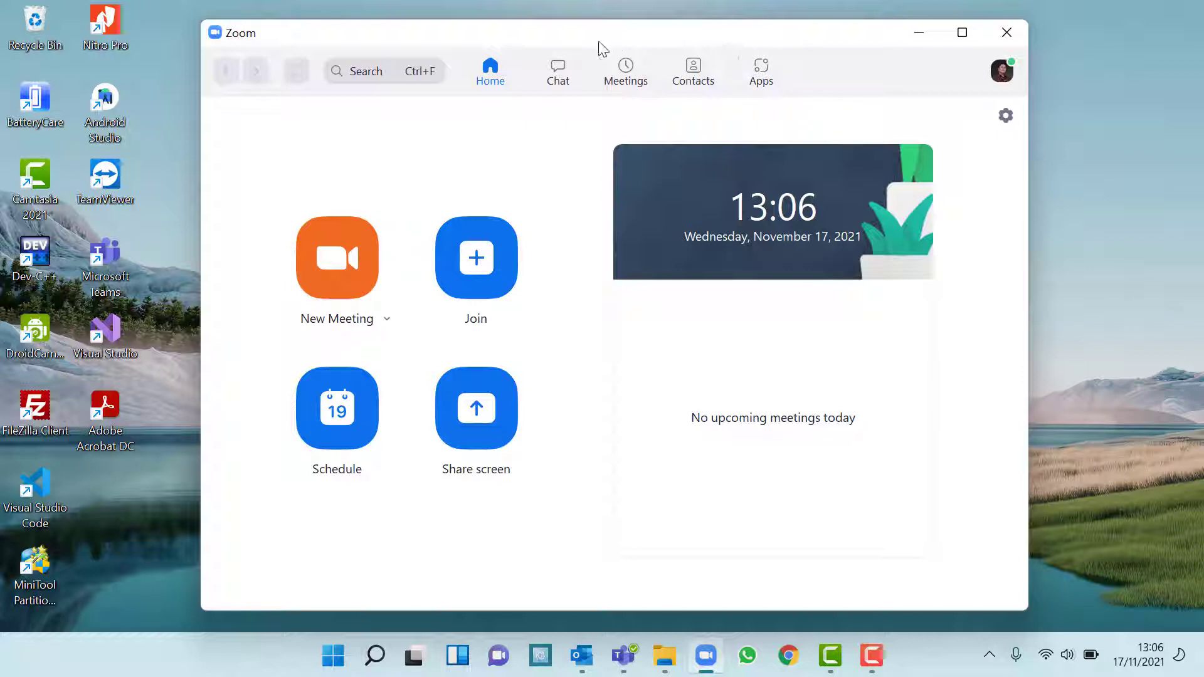
click(1003, 119)
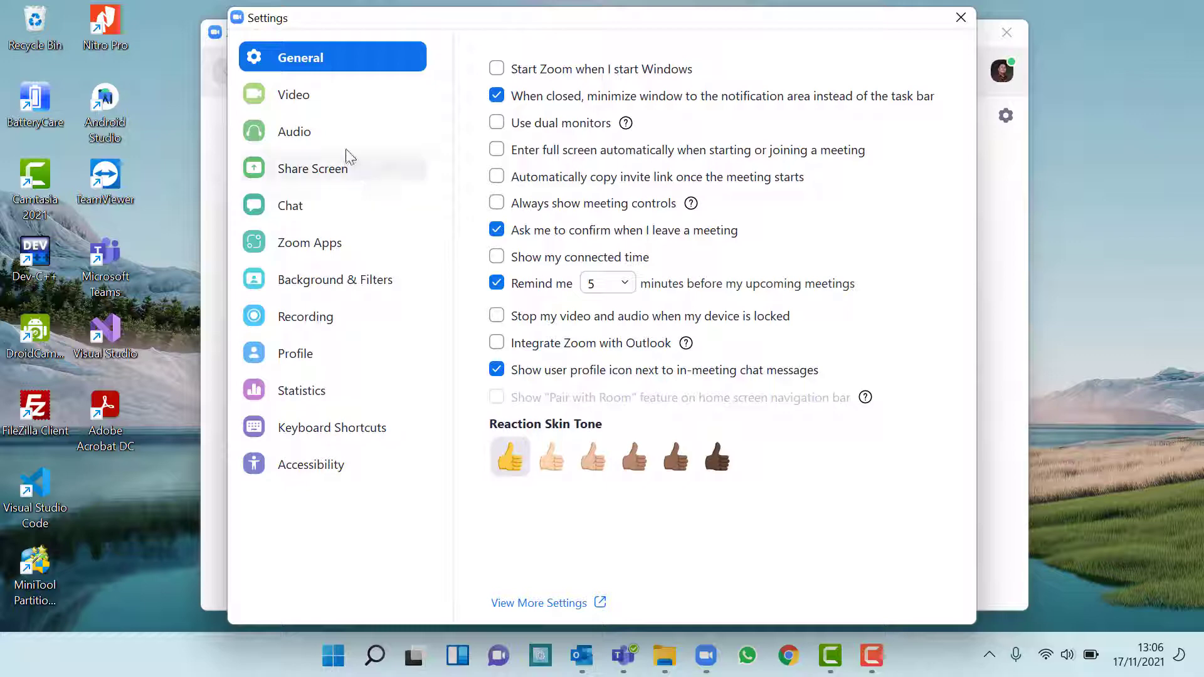
click(329, 93)
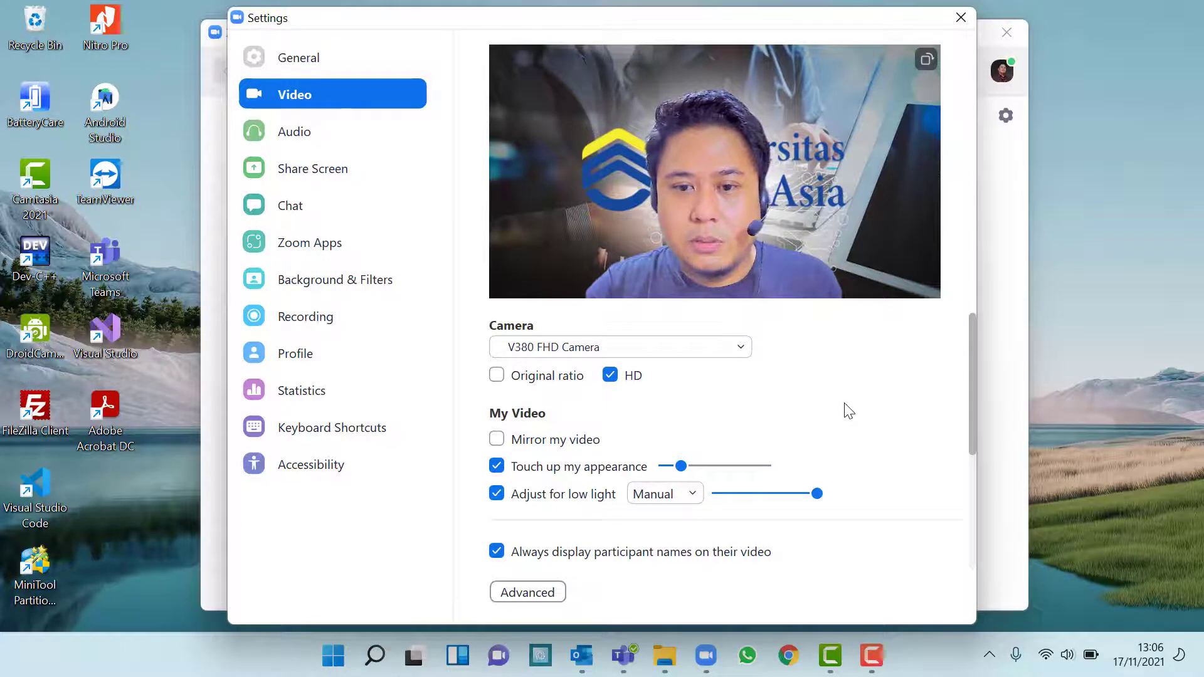
- Try the HD Webcam before returning to the V380 FHD Camera, and switch its HD option off and on again
click(725, 353)
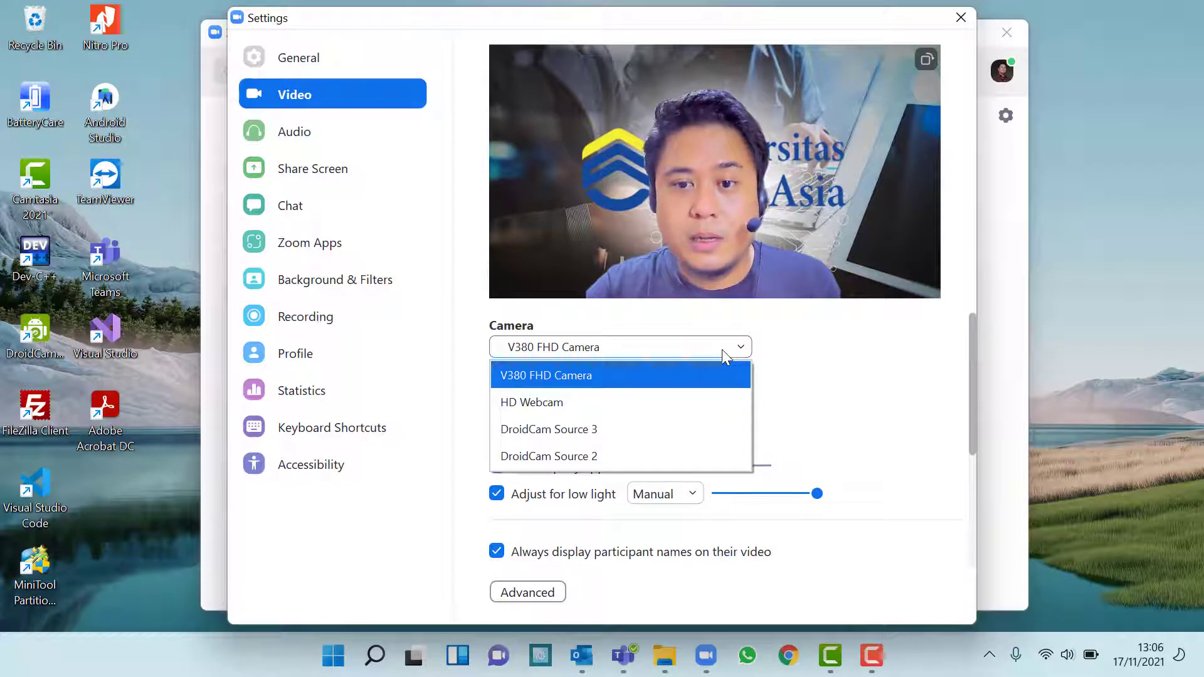
click(596, 402)
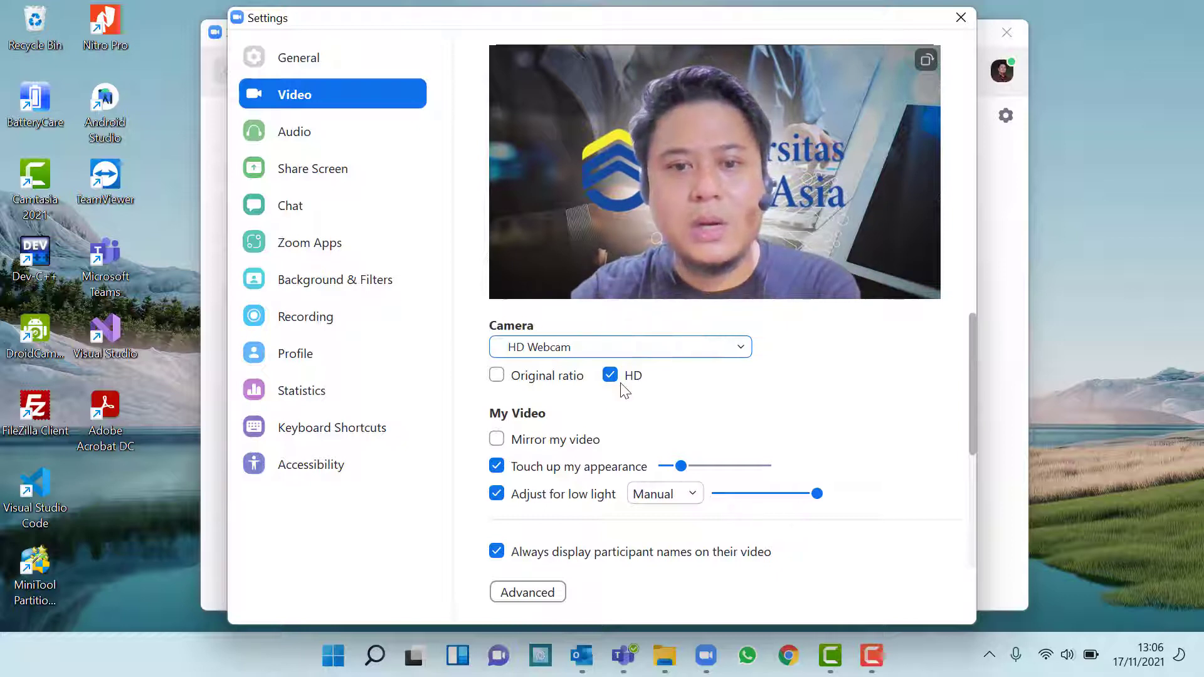
click(690, 350)
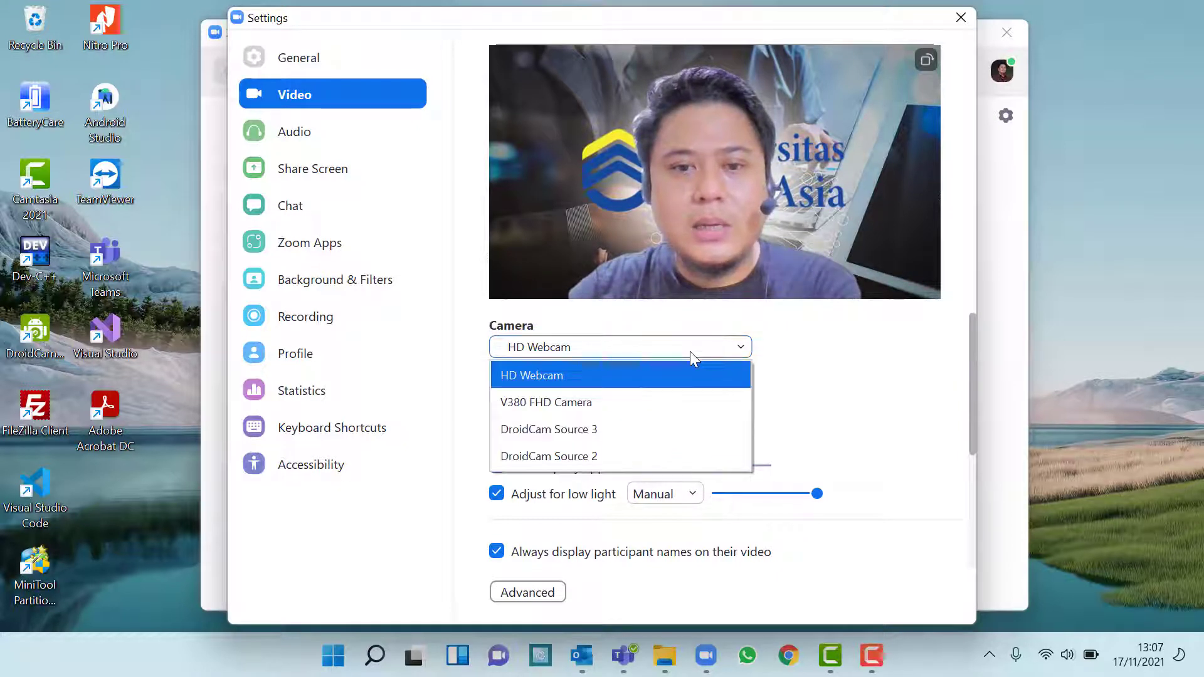
click(644, 402)
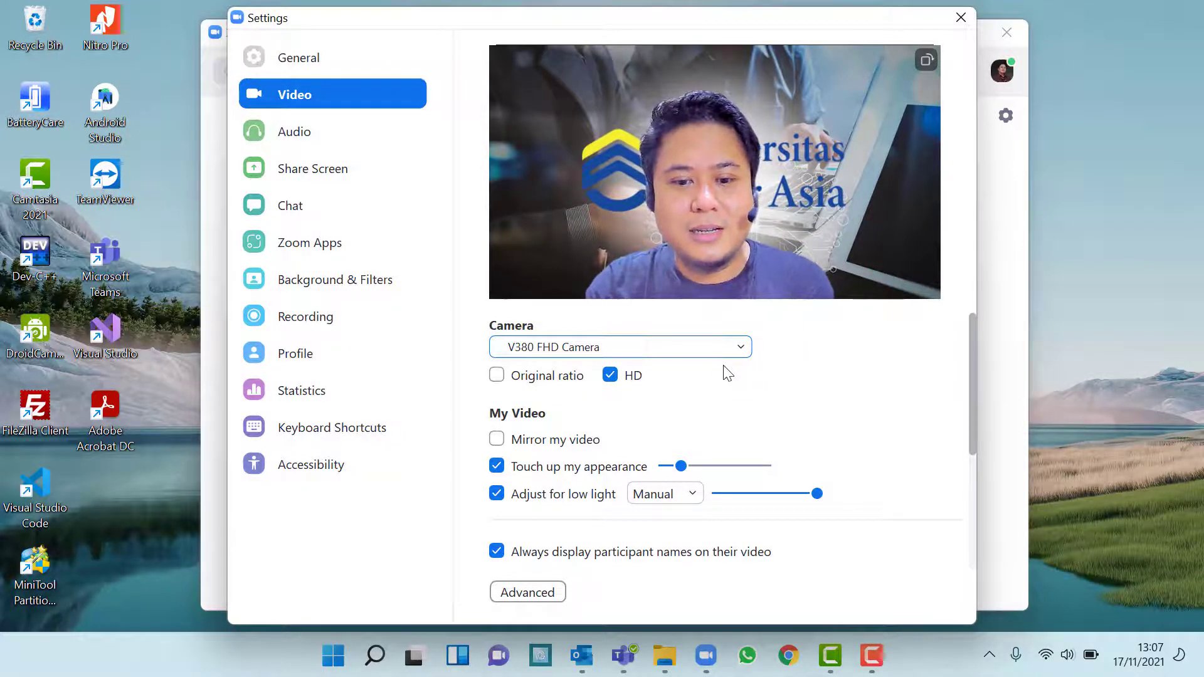
click(616, 385)
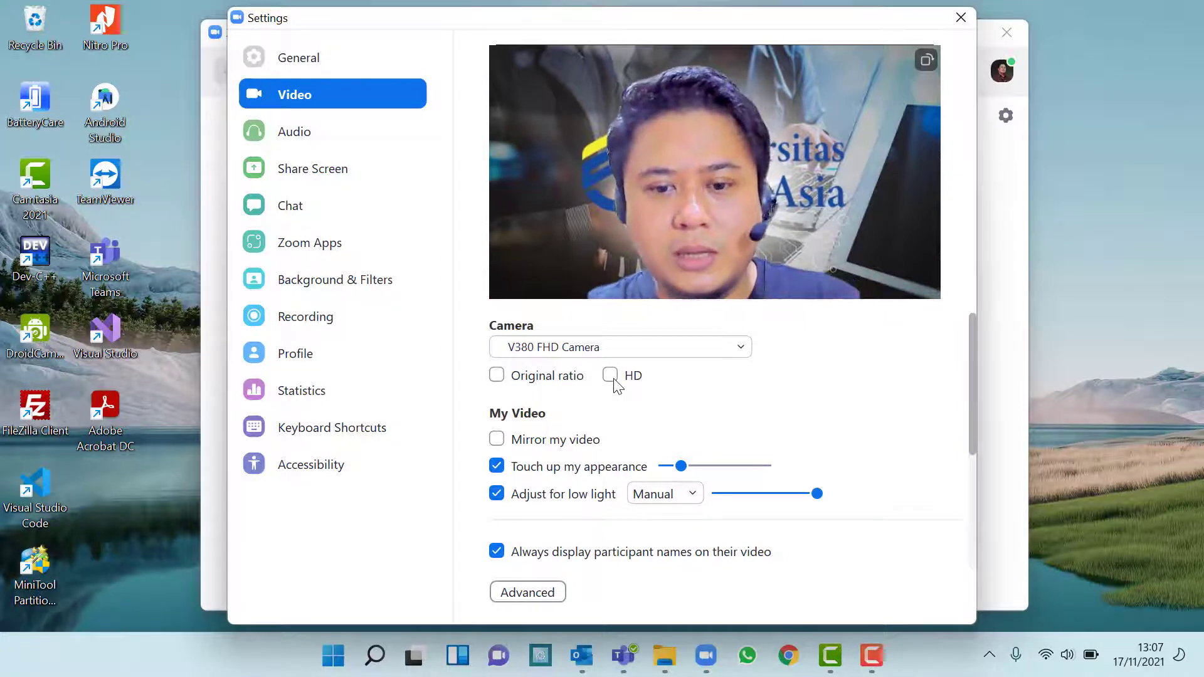
click(614, 380)
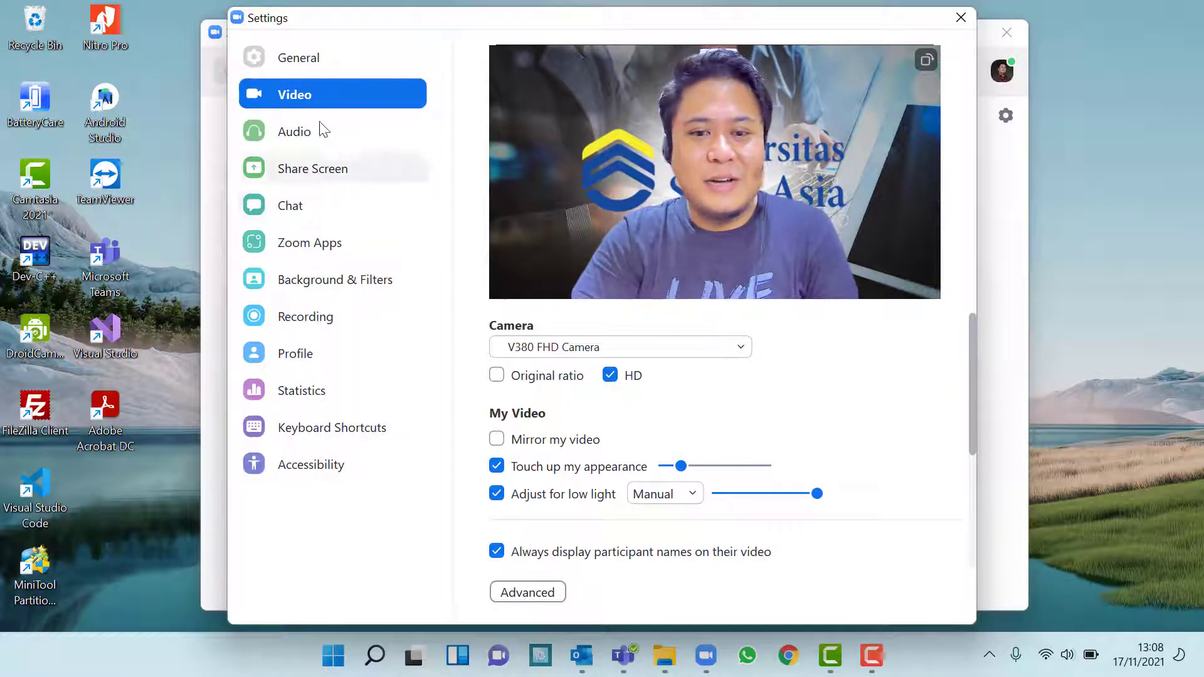
- Open the audio settings and test the Microphone (Realtek(R) Audio) input
click(325, 147)
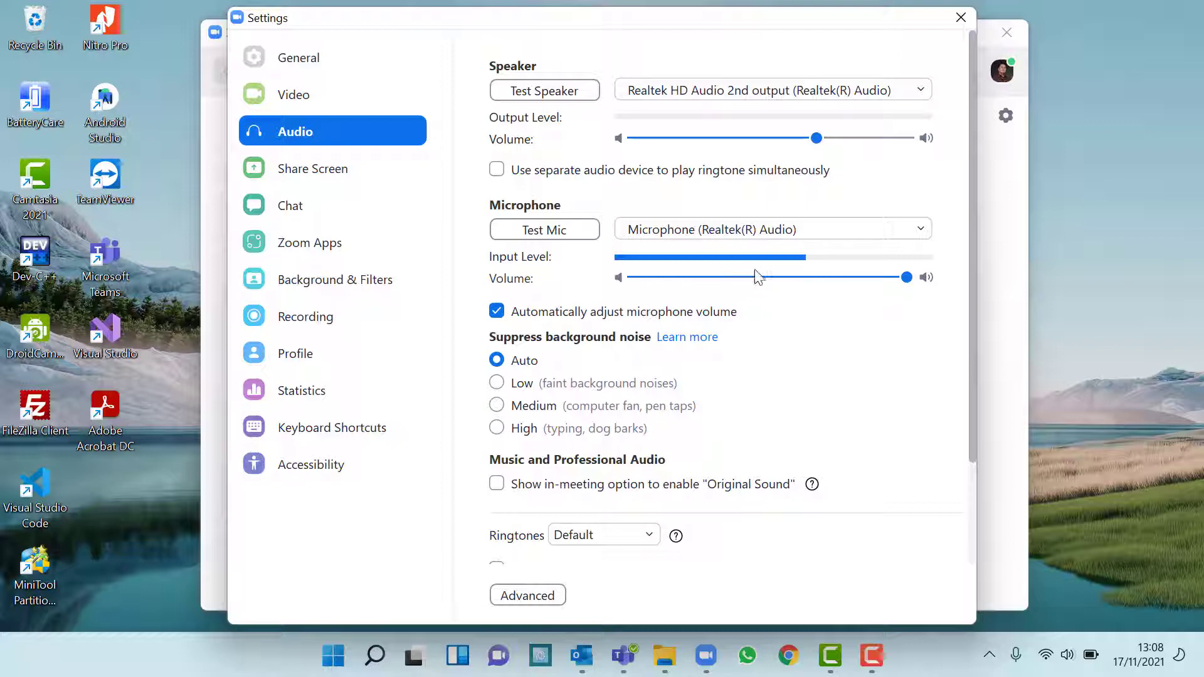
click(570, 232)
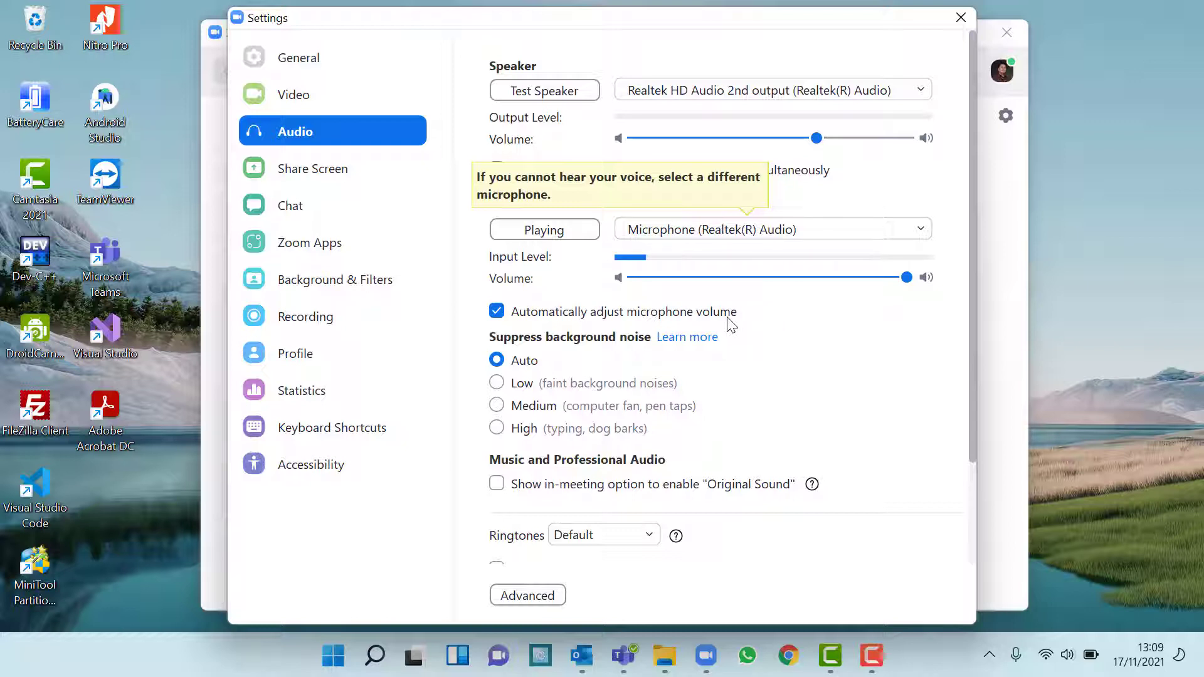
- Test the V380 FHD Camera microphone with automatic volume adjustment off and the input volume at maximum
click(806, 237)
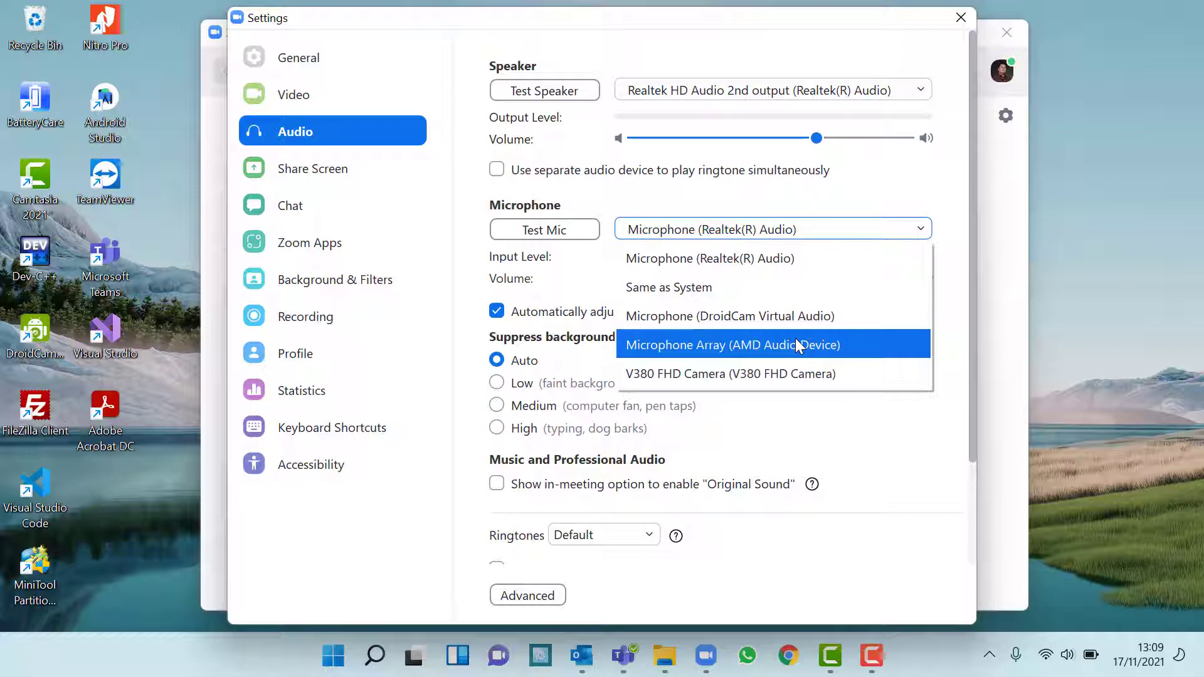
click(809, 374)
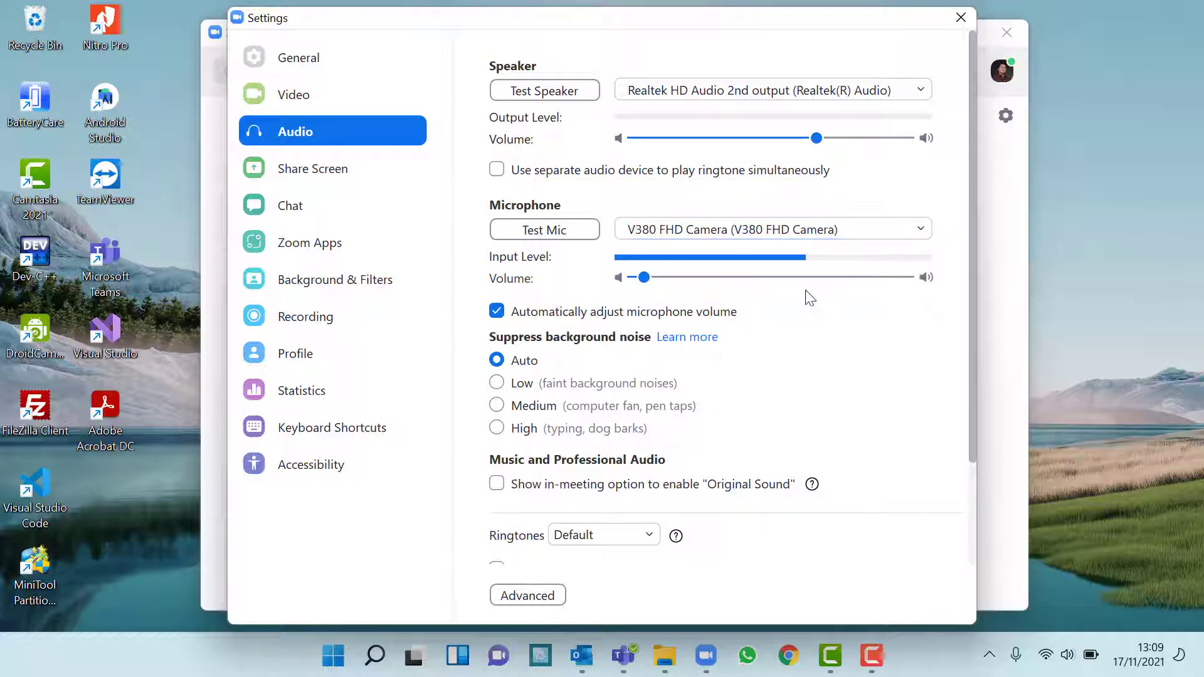
click(497, 311)
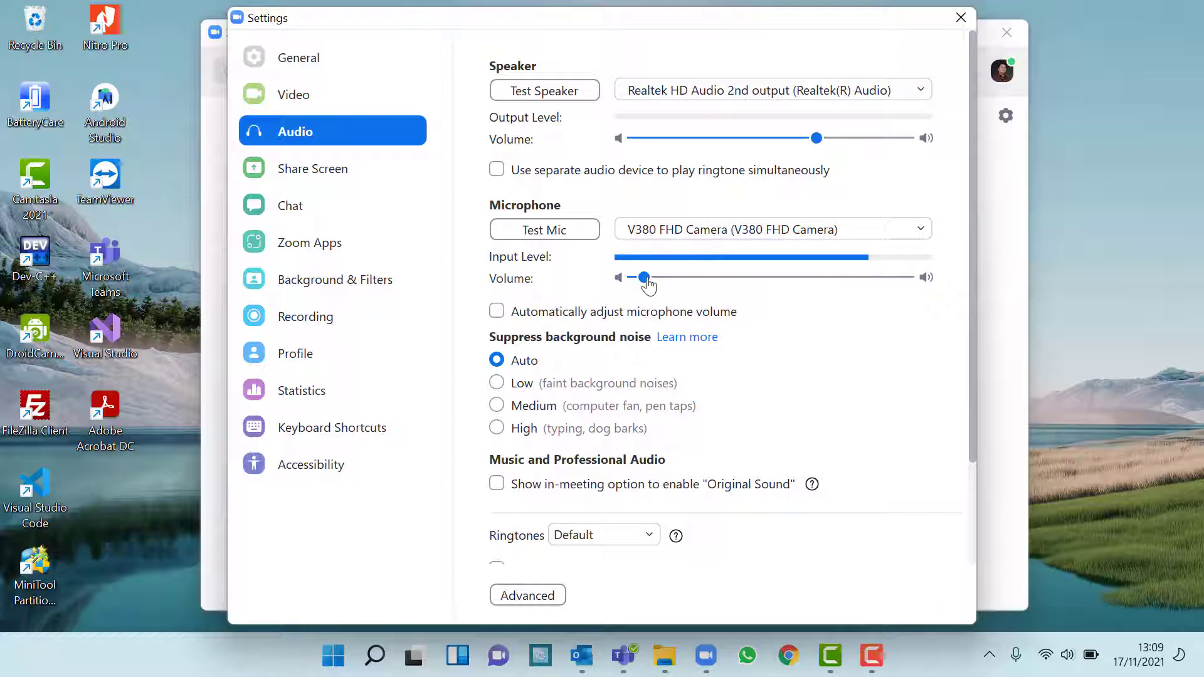
drag(644, 278, 936, 304)
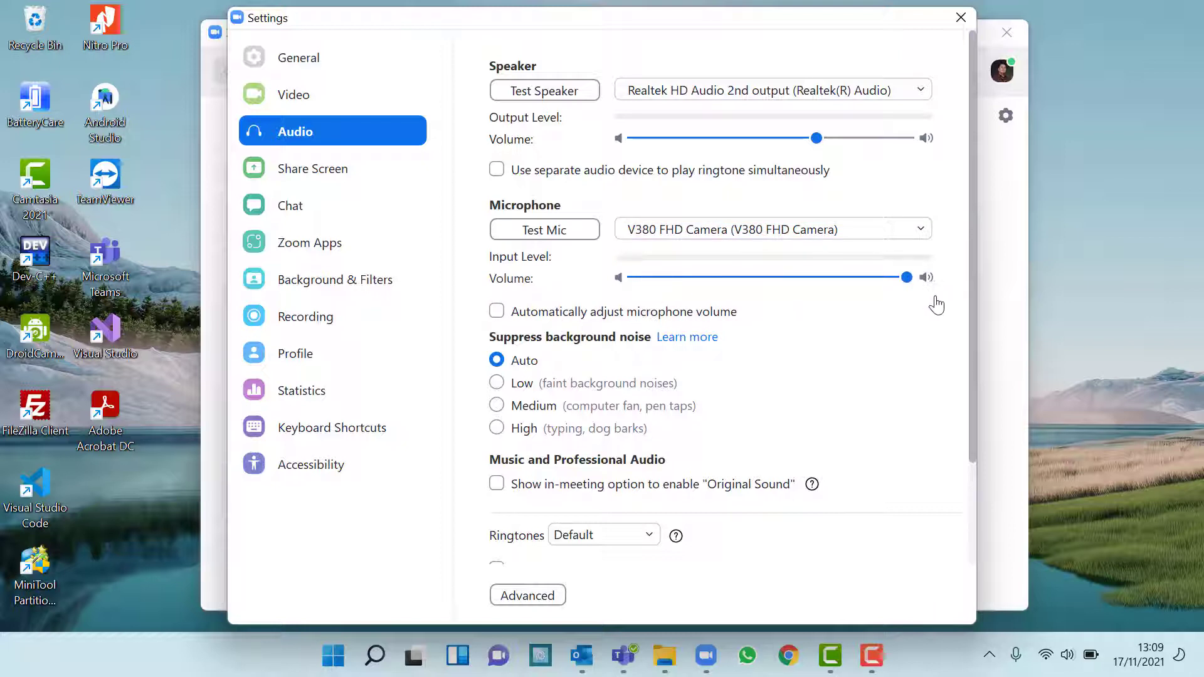
click(552, 232)
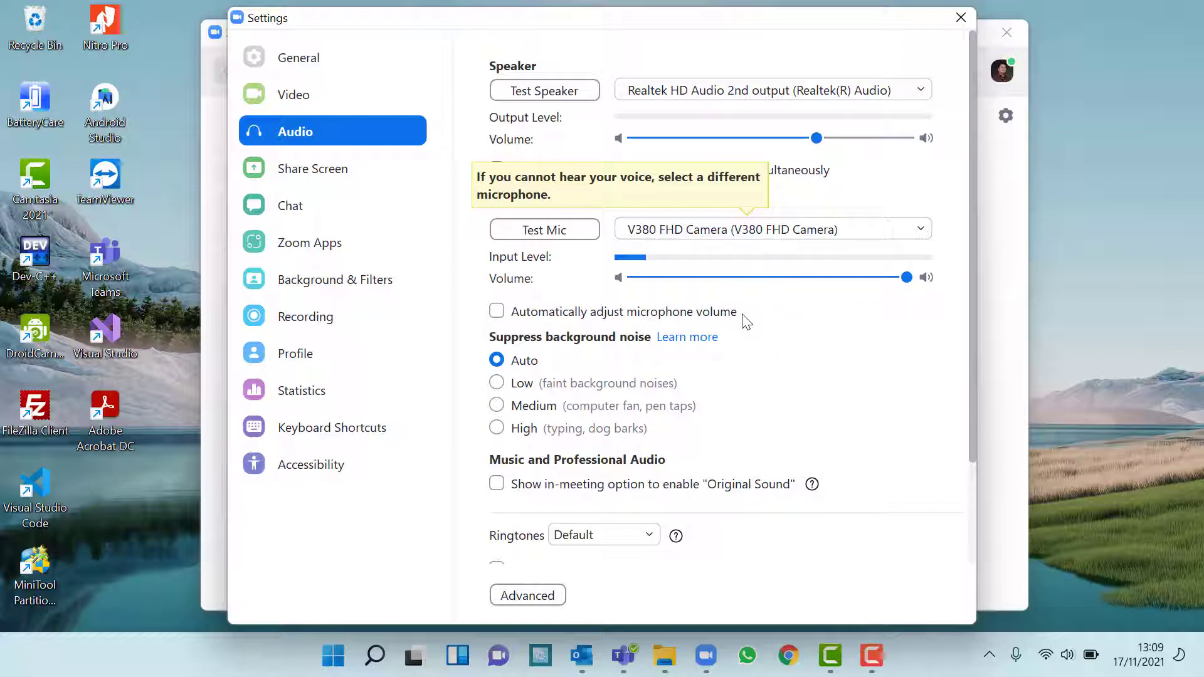
- Select Microphone Array (AMD Audio Device), enable automatic microphone volume adjustment, and test the microphone
click(794, 232)
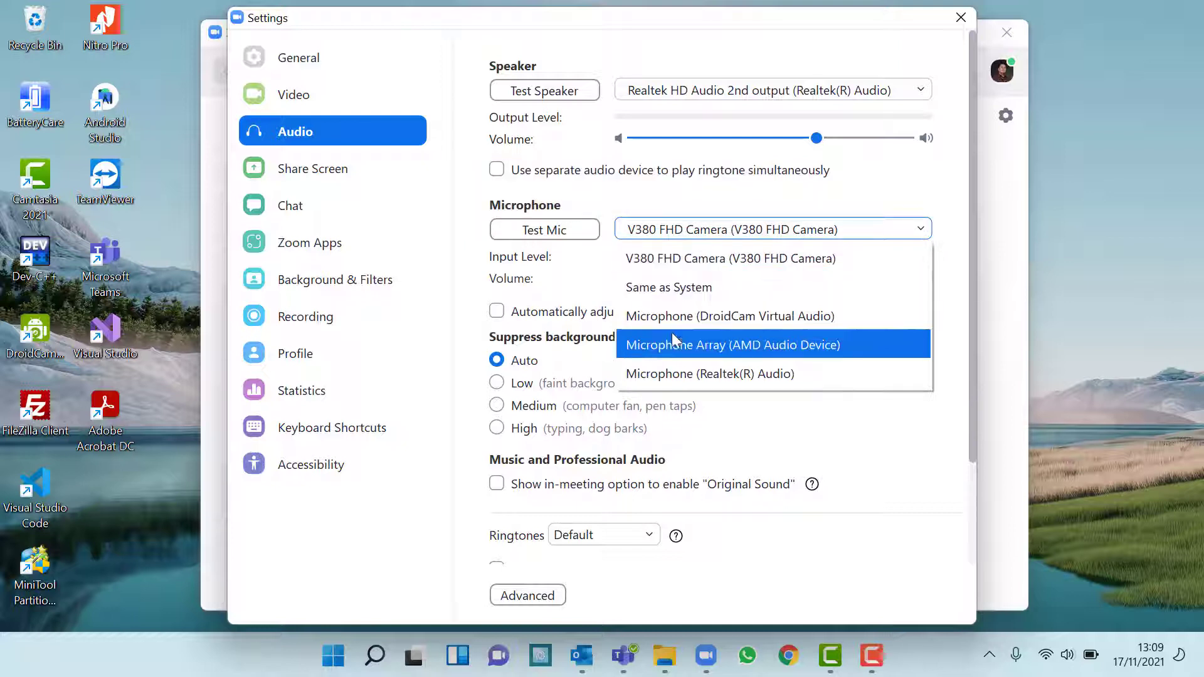
click(816, 345)
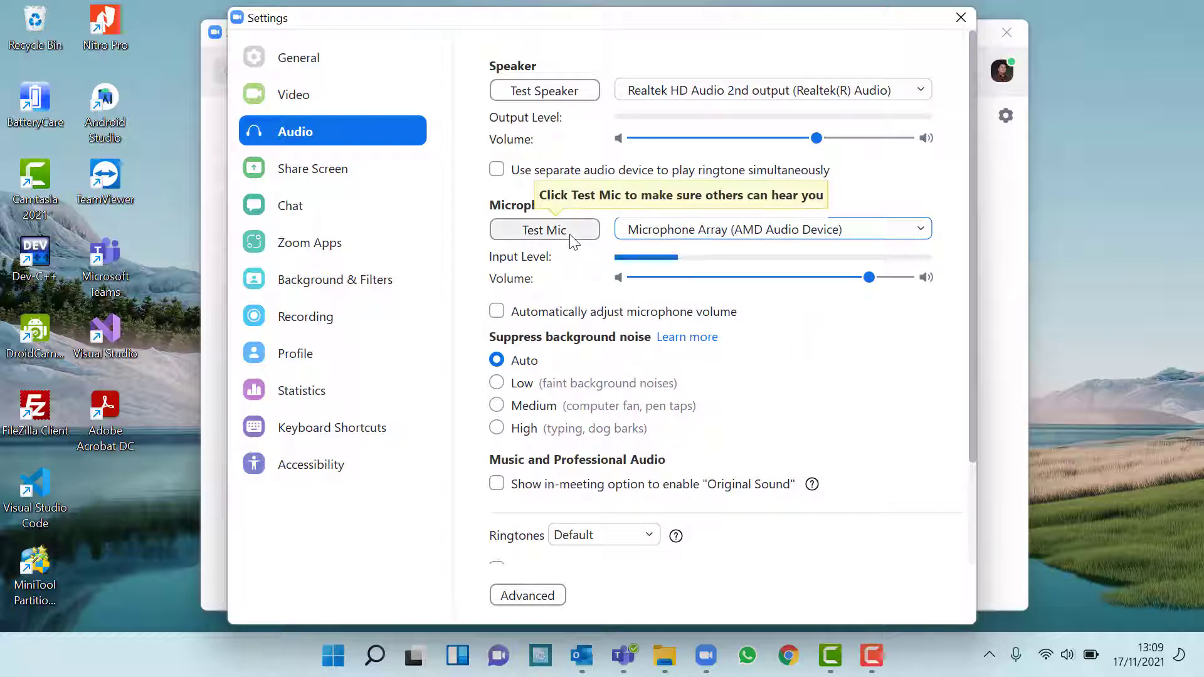
click(557, 314)
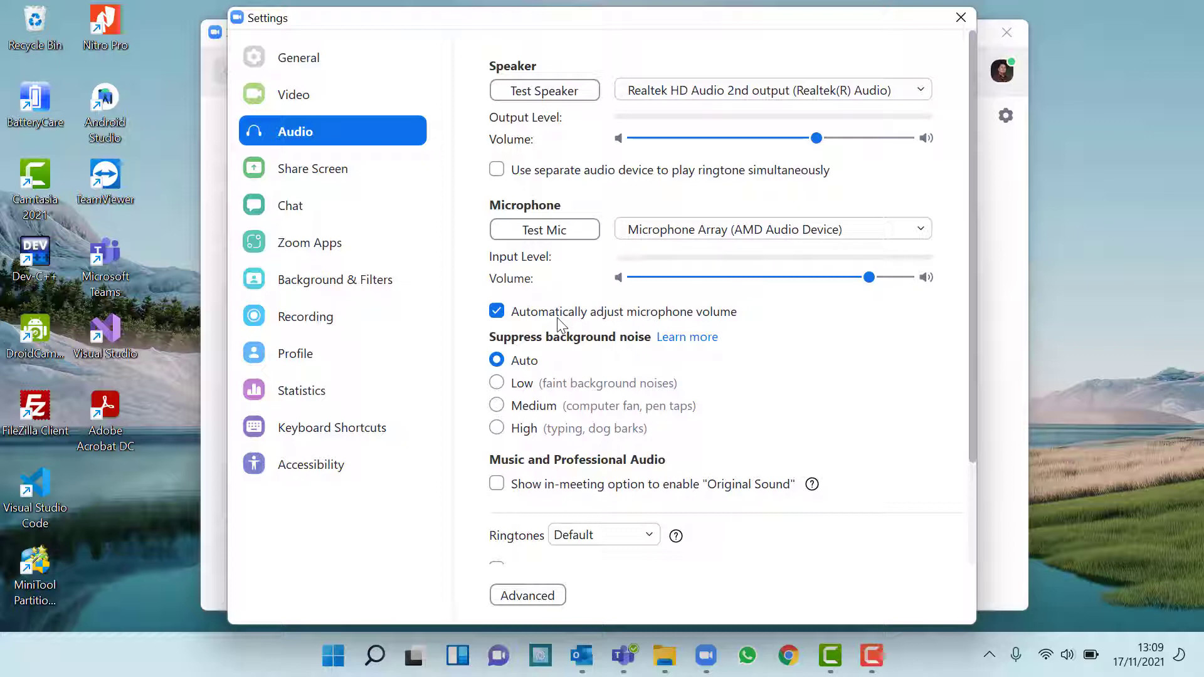
click(565, 236)
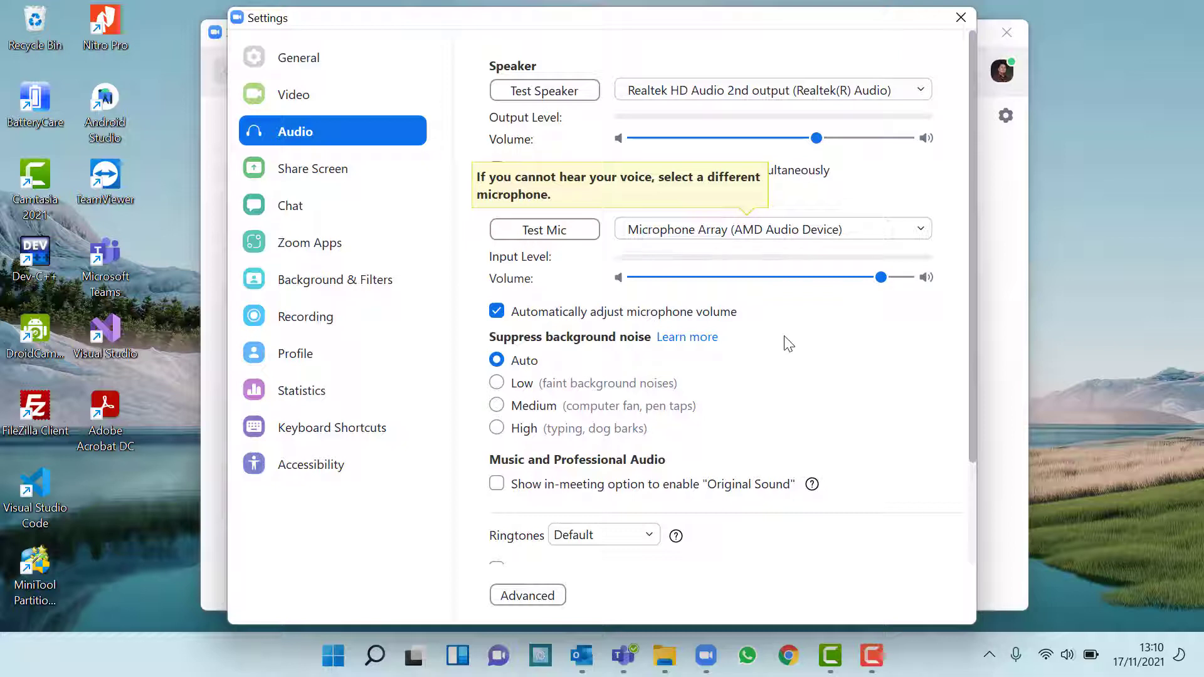
- Set the microphone to Microphone (Realtek(R) Audio) and test it
click(782, 235)
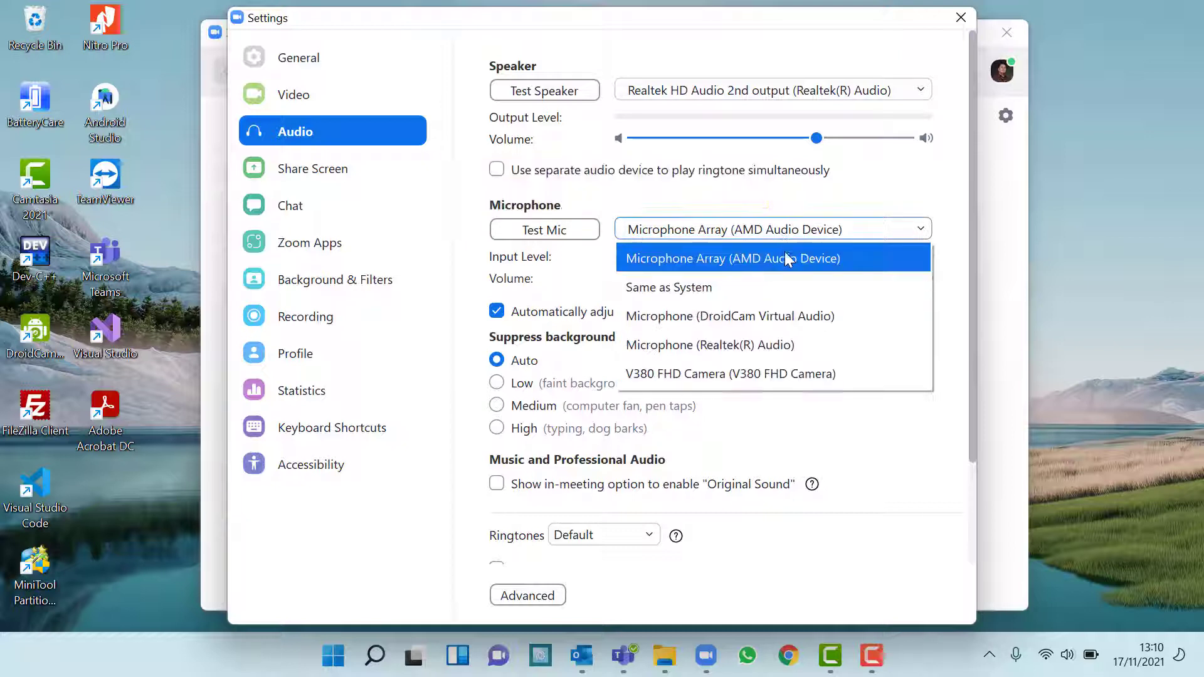
click(776, 345)
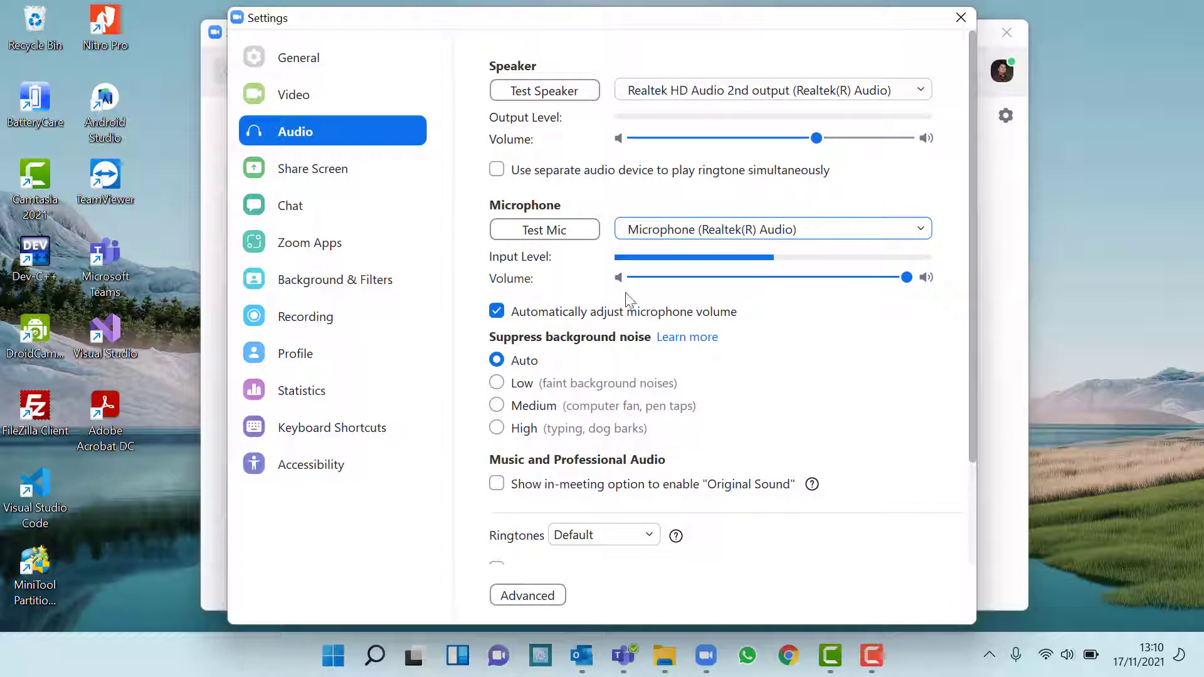
click(565, 231)
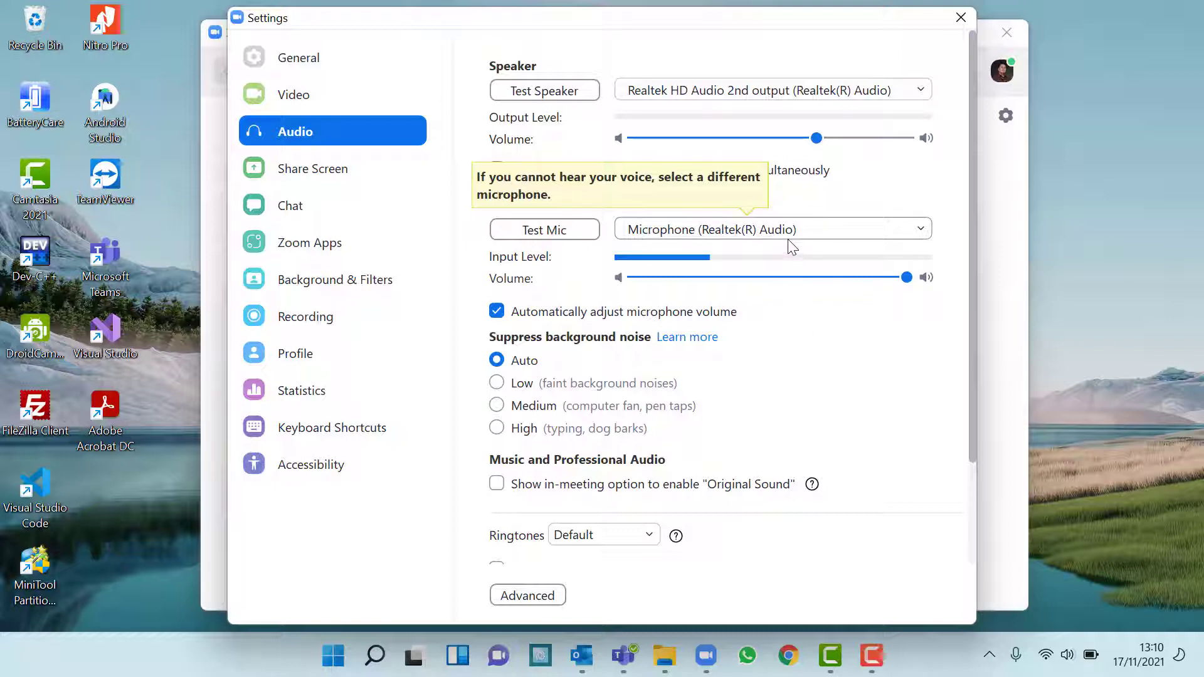
- Review the video, audio, and Background & Filters settings, and close the settings window
click(337, 102)
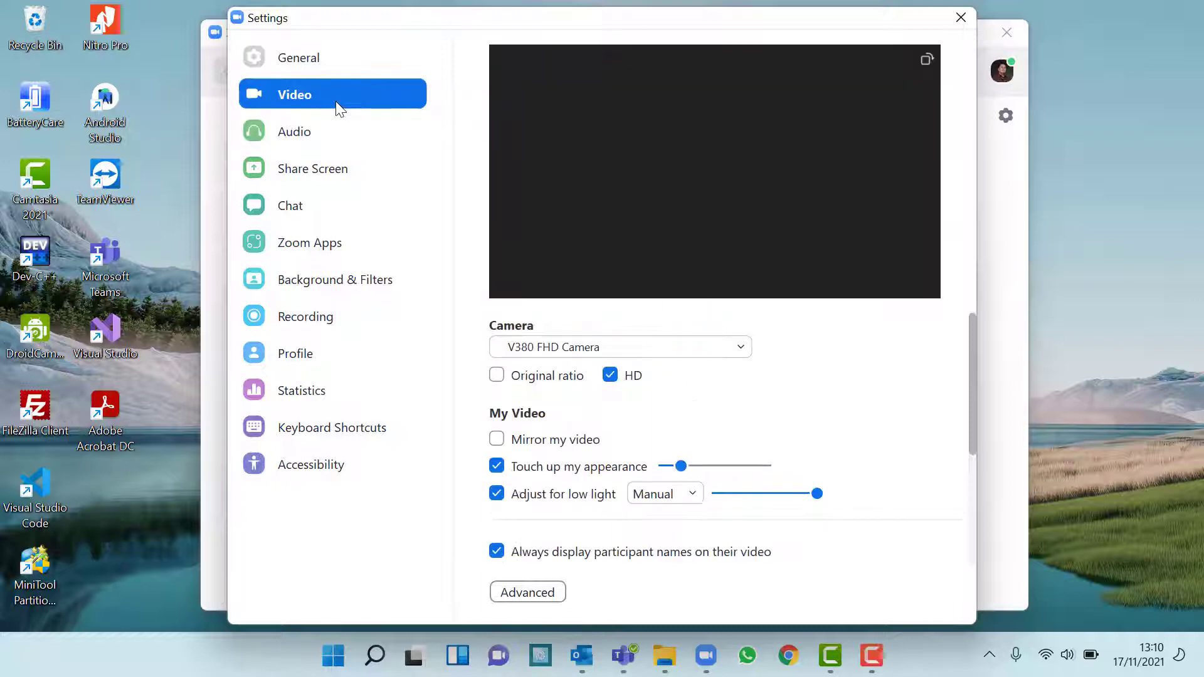
click(338, 143)
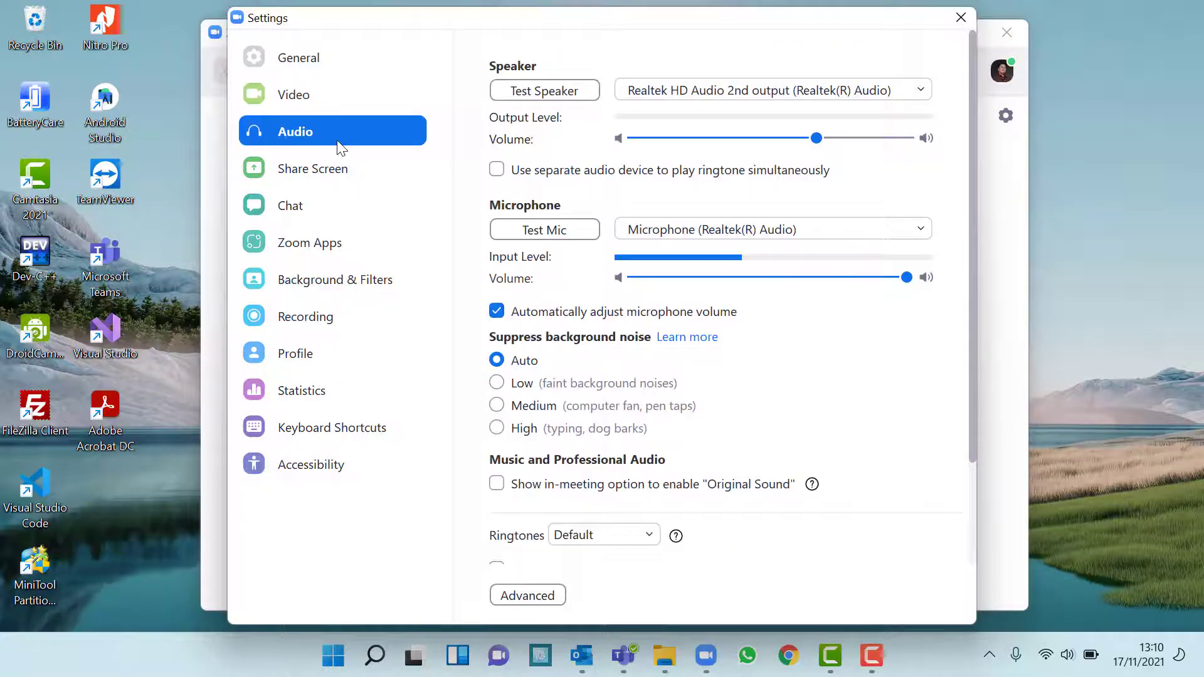
click(337, 293)
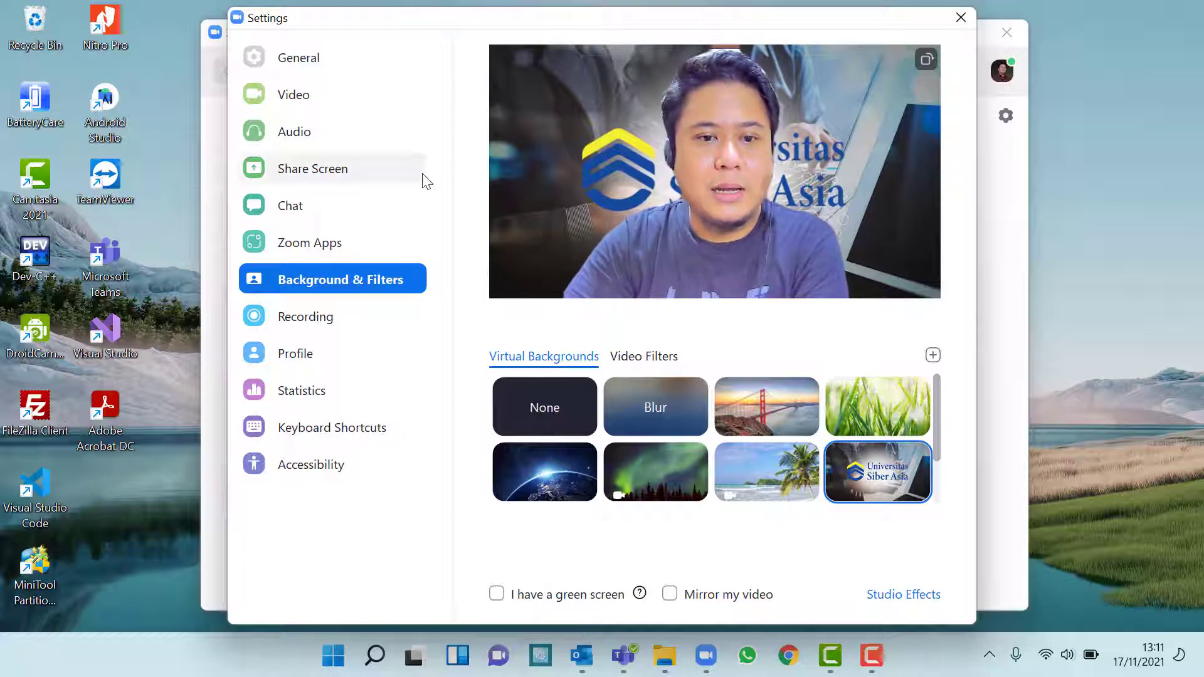
click(960, 19)
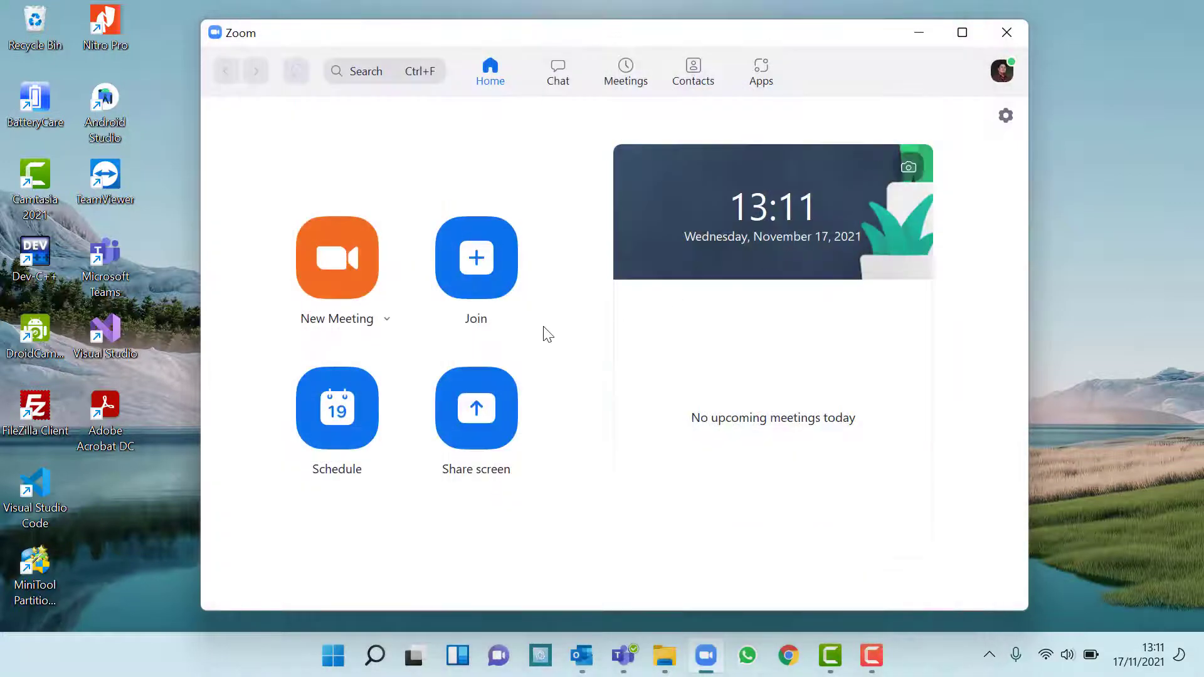
- Start a new meeting and maximize its window
click(324, 290)
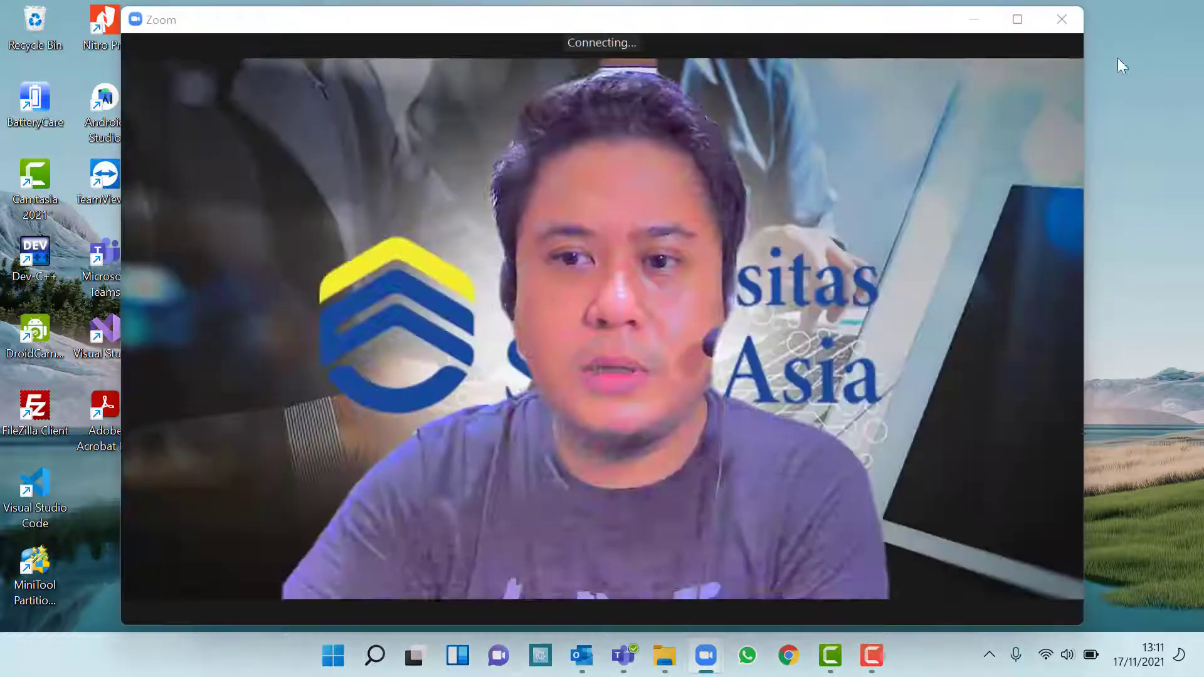
click(1018, 20)
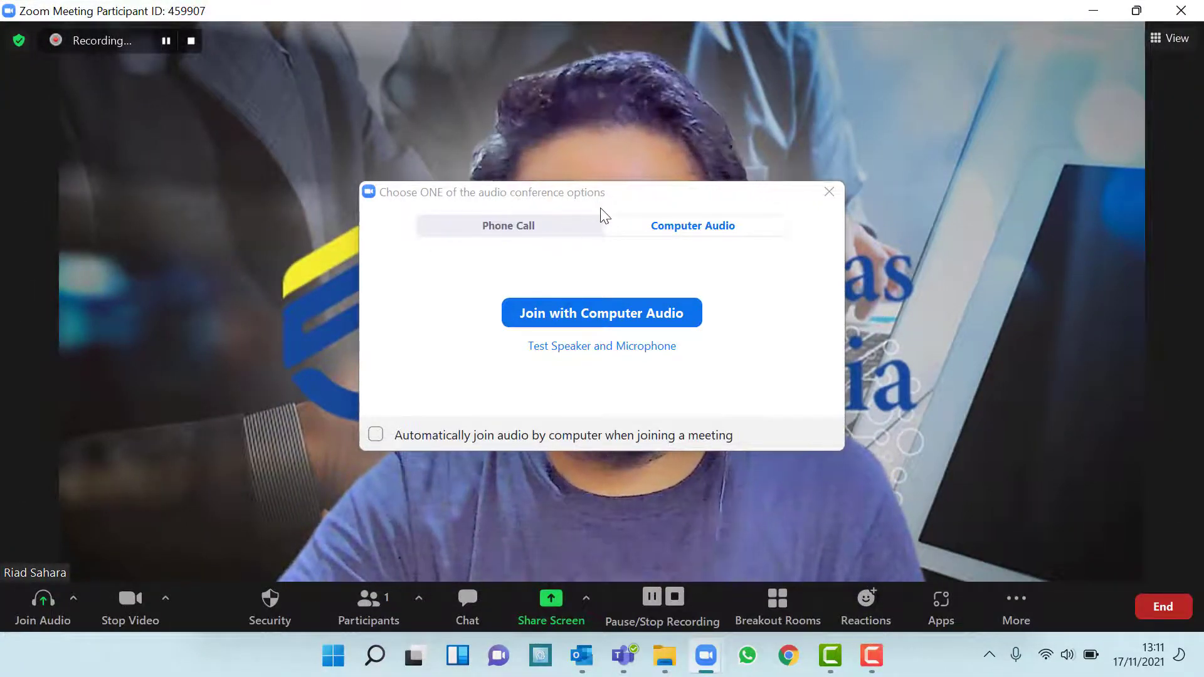
- Test the speaker and microphone, accept both devices, and join the meeting with computer audio
click(576, 353)
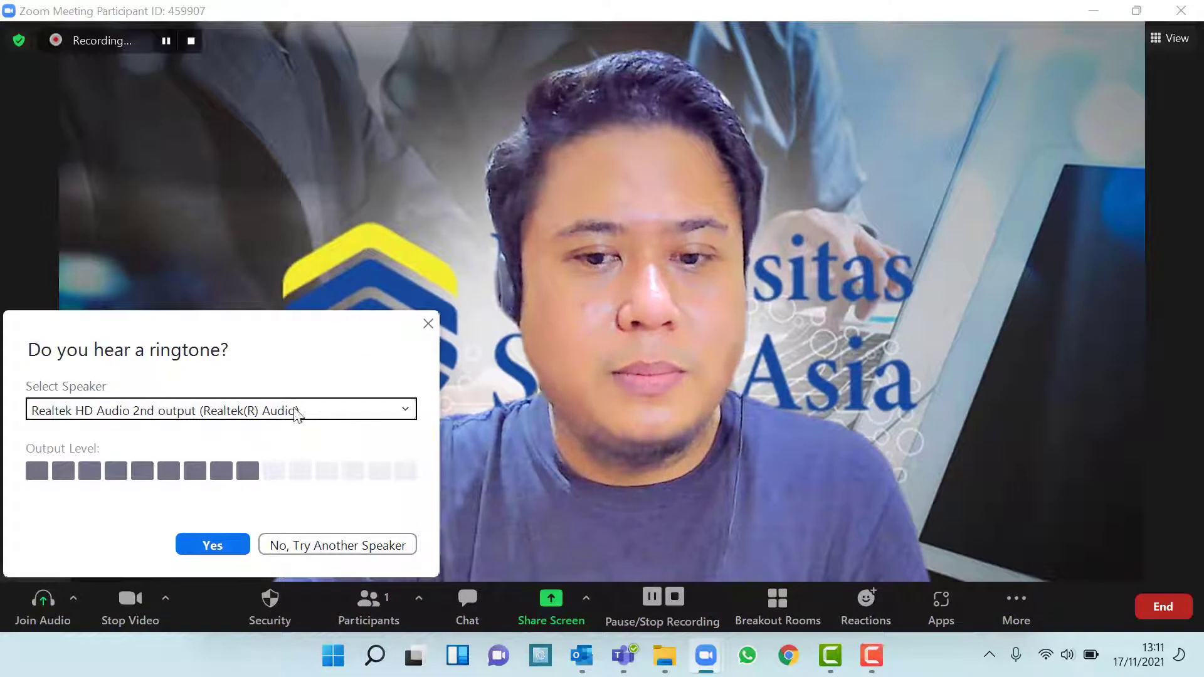
click(213, 545)
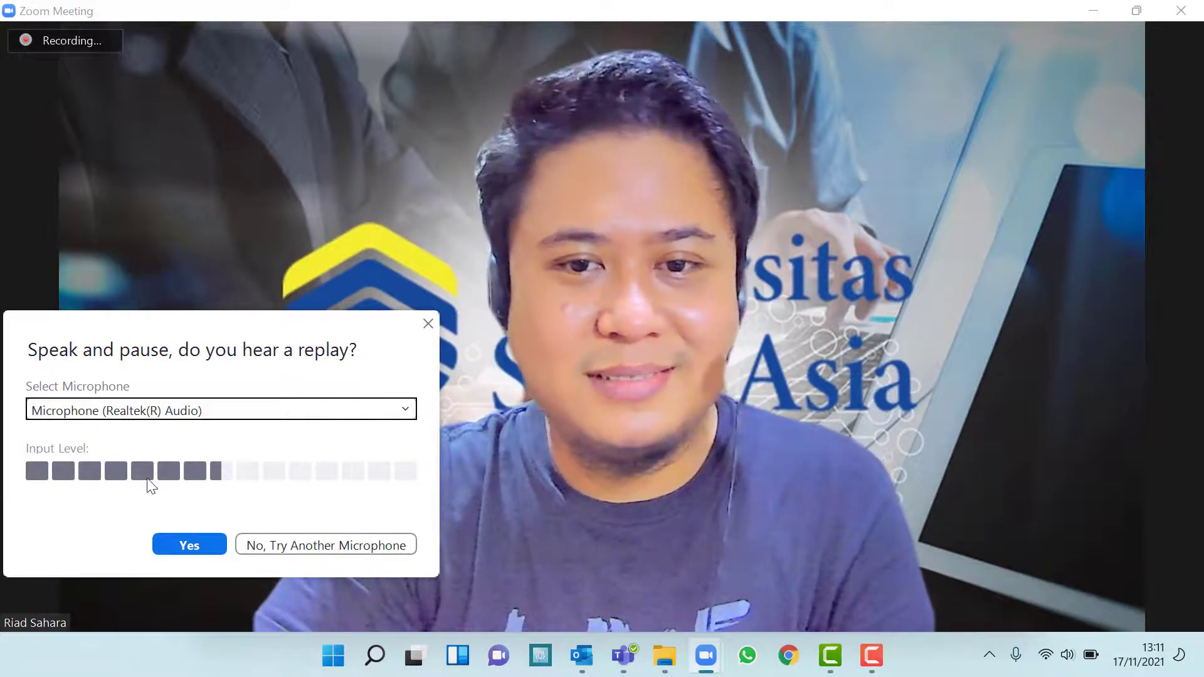
click(197, 549)
click(197, 550)
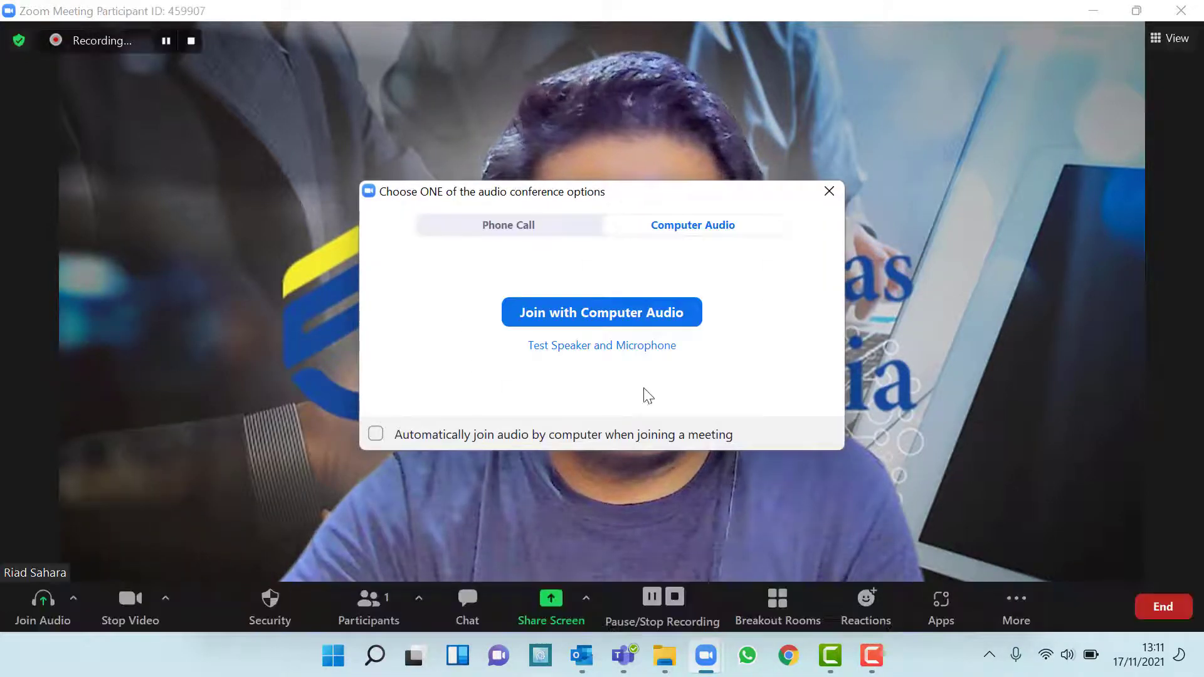
click(629, 316)
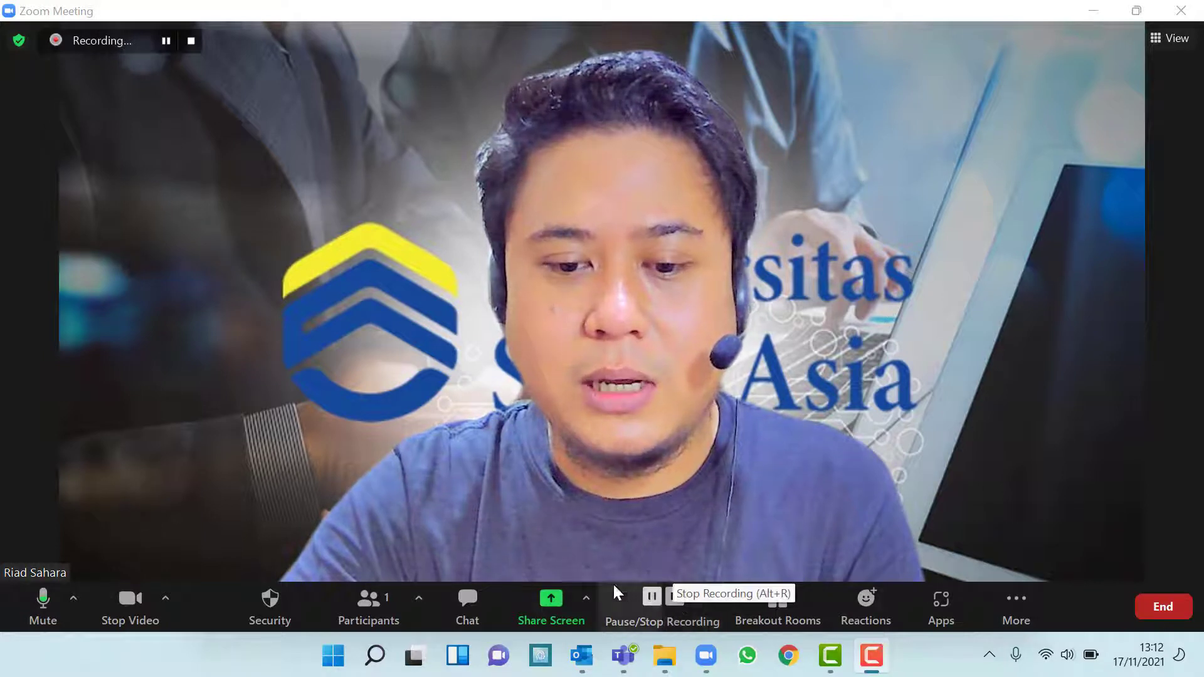
- Stop the meeting recording and dismiss the file conversion notice
click(674, 599)
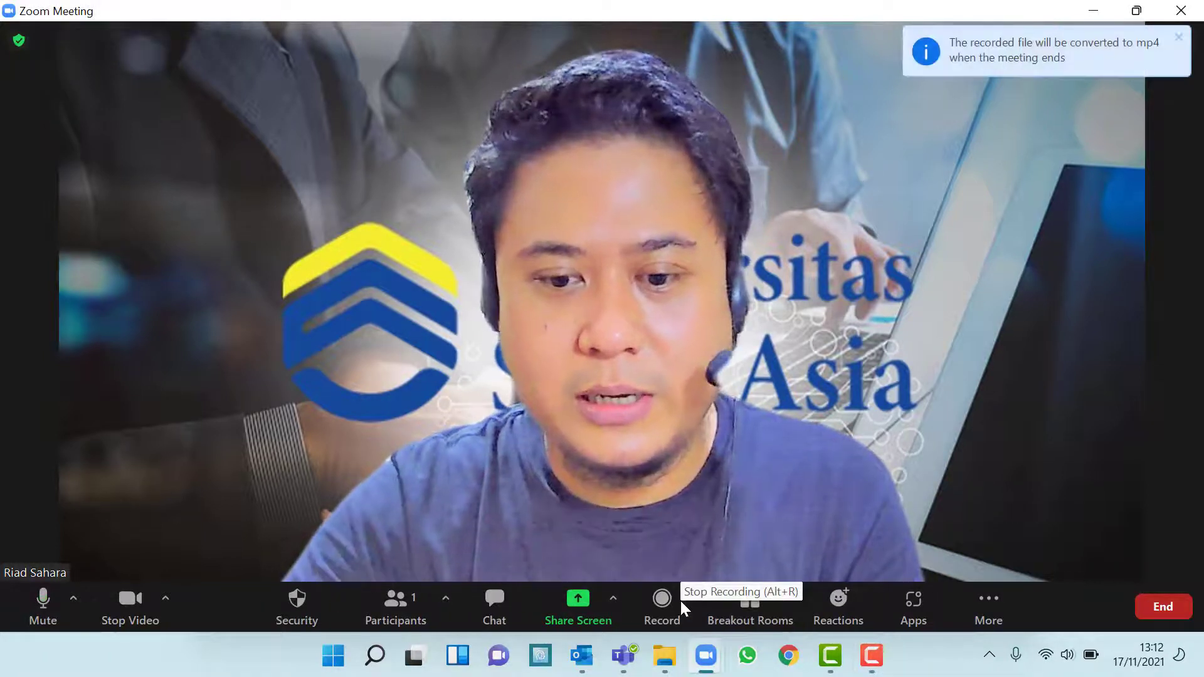
click(1181, 37)
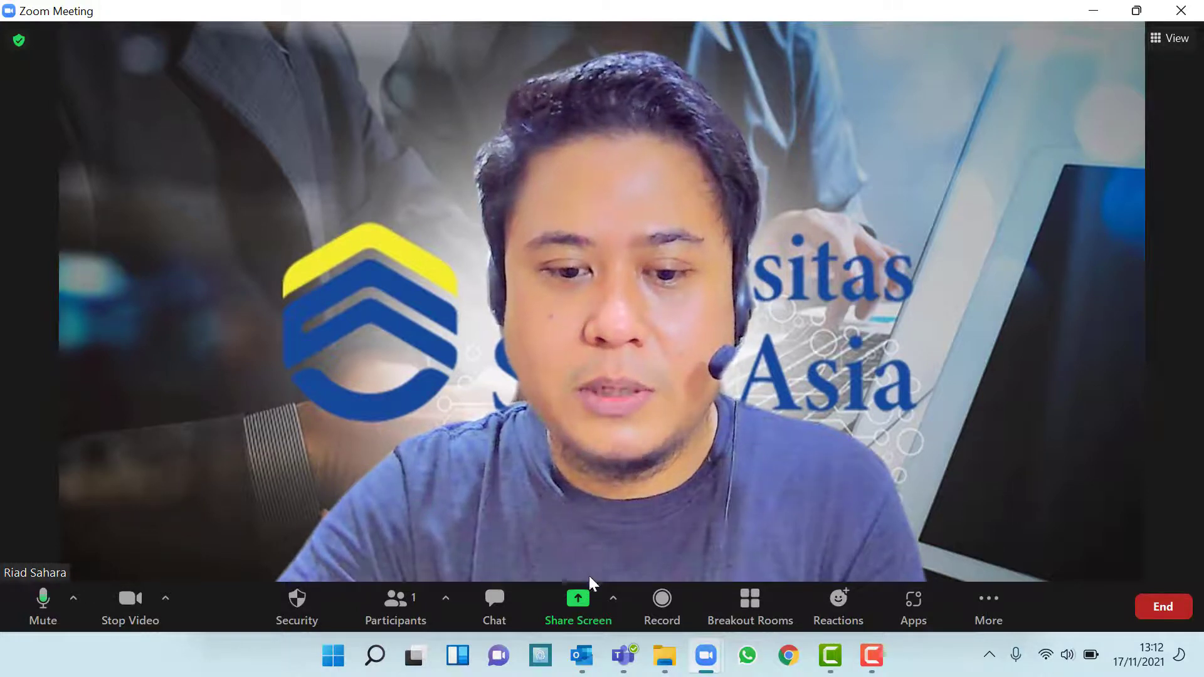
- Compare the Basic and Advanced screen sharing options, and start sharing a portion of the screen
click(576, 604)
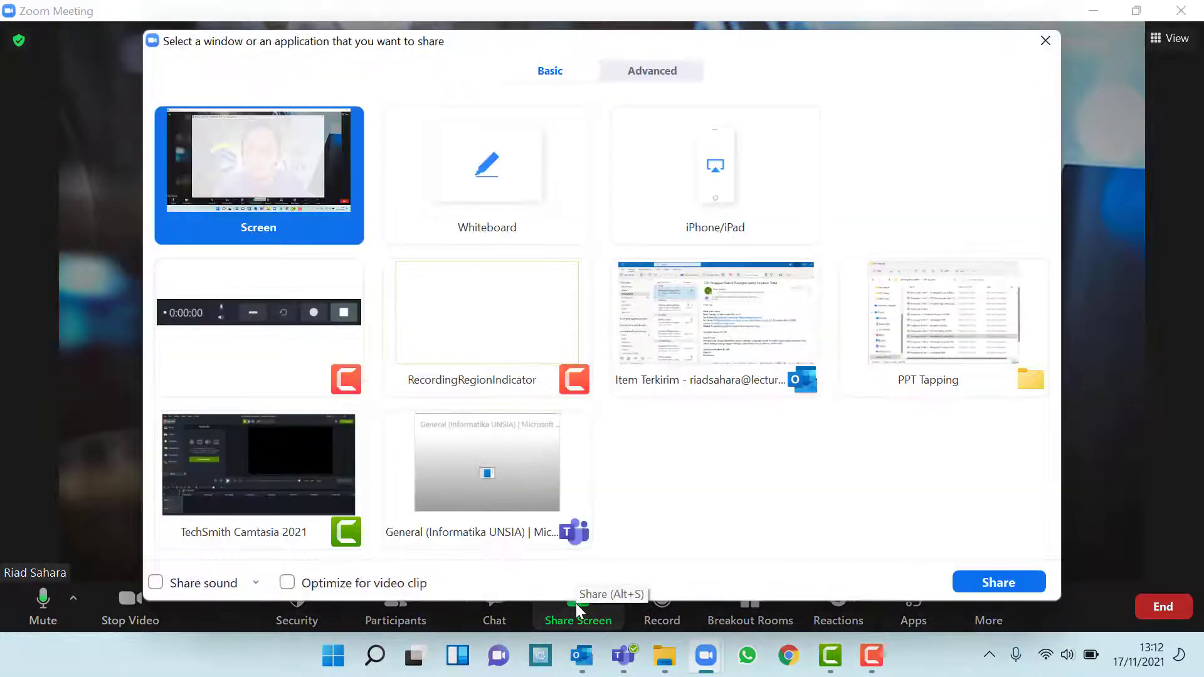
click(659, 79)
click(297, 224)
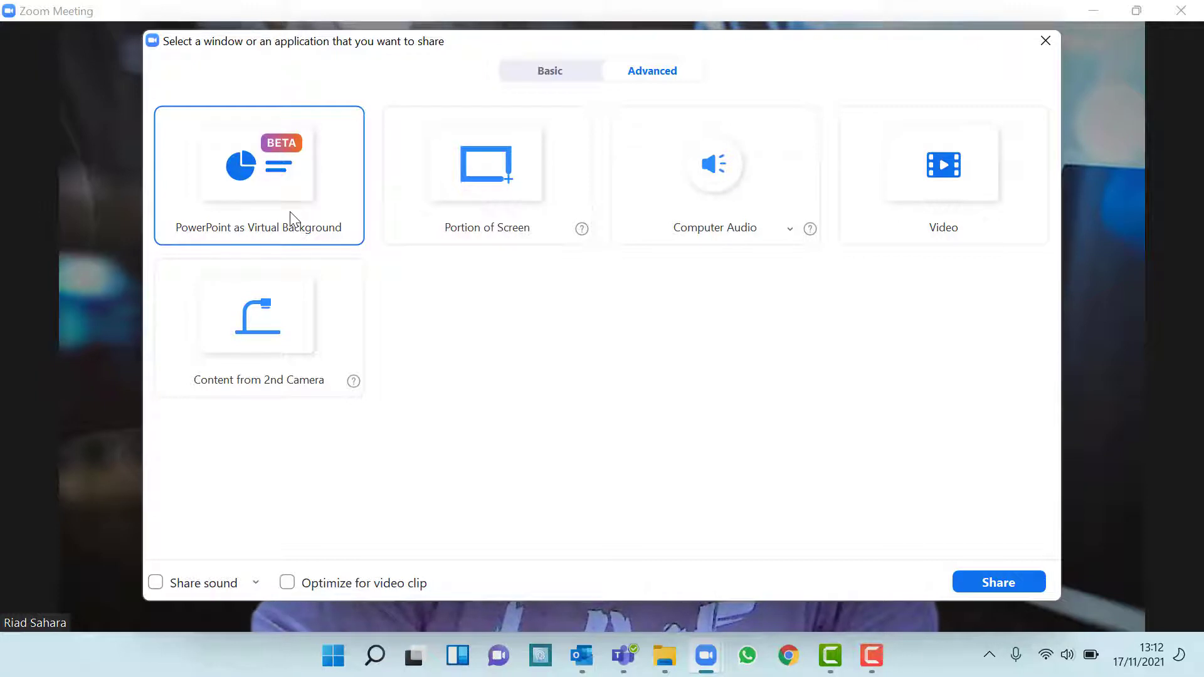
click(540, 78)
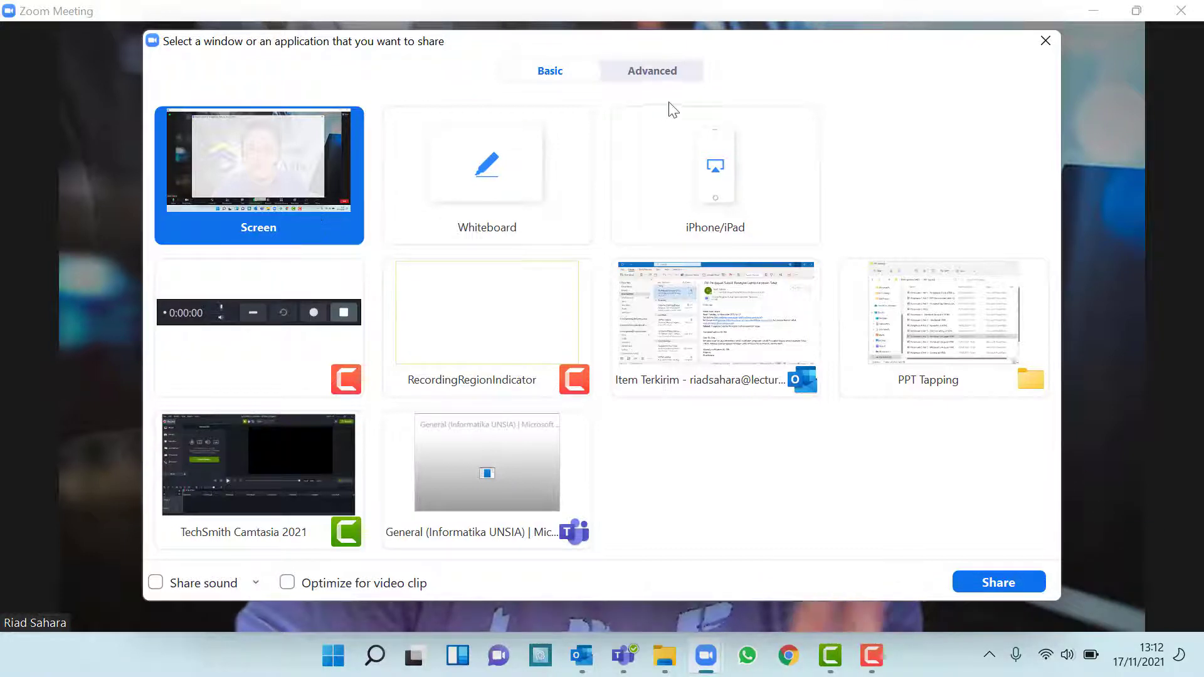
click(672, 74)
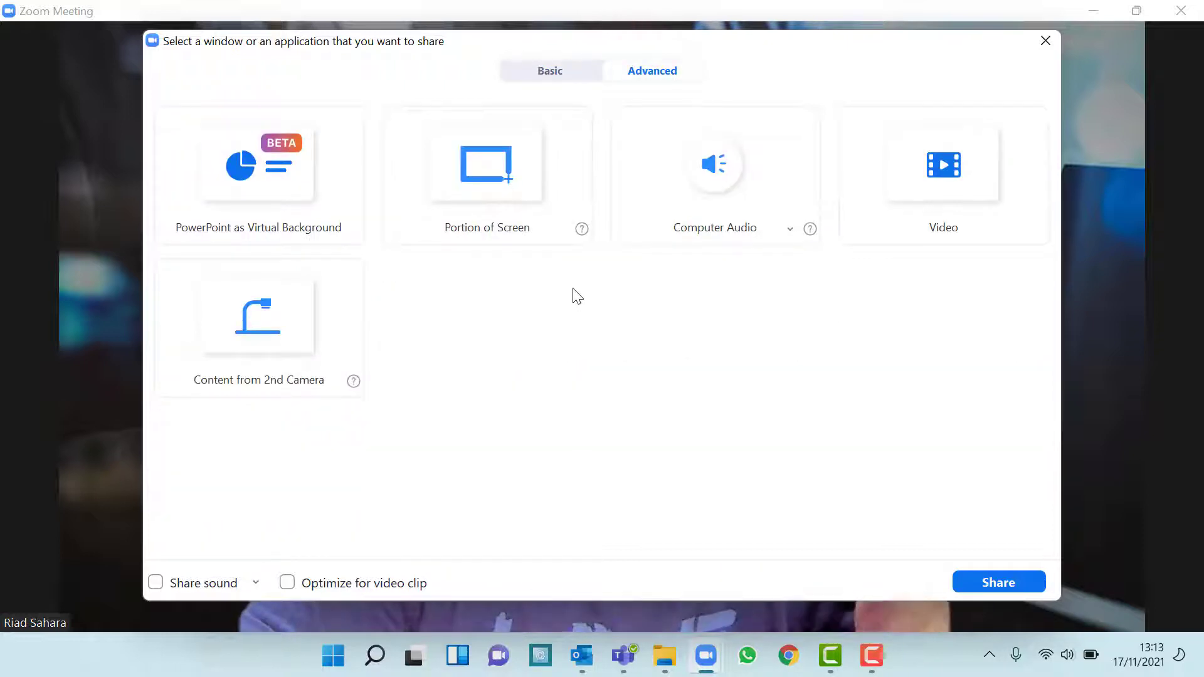
click(497, 208)
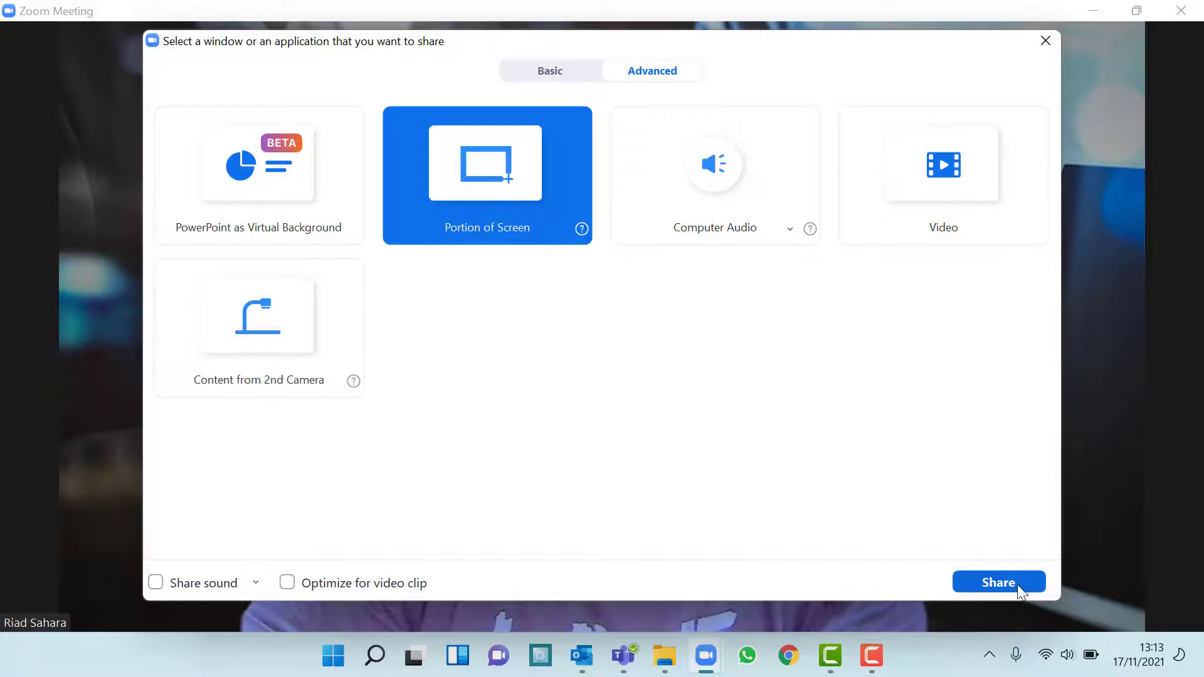
click(998, 583)
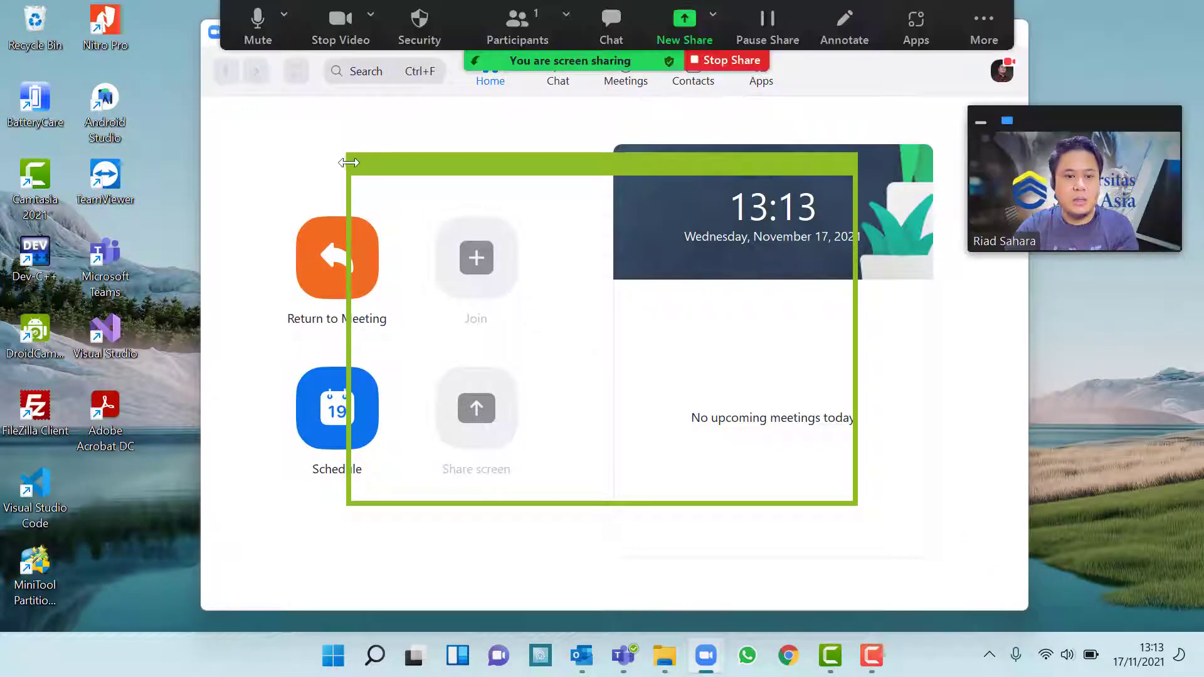
- Resize the shared region from its opposite corners, move it over the middle of the Zoom home window, and stop sharing
drag(349, 163, 3, 8)
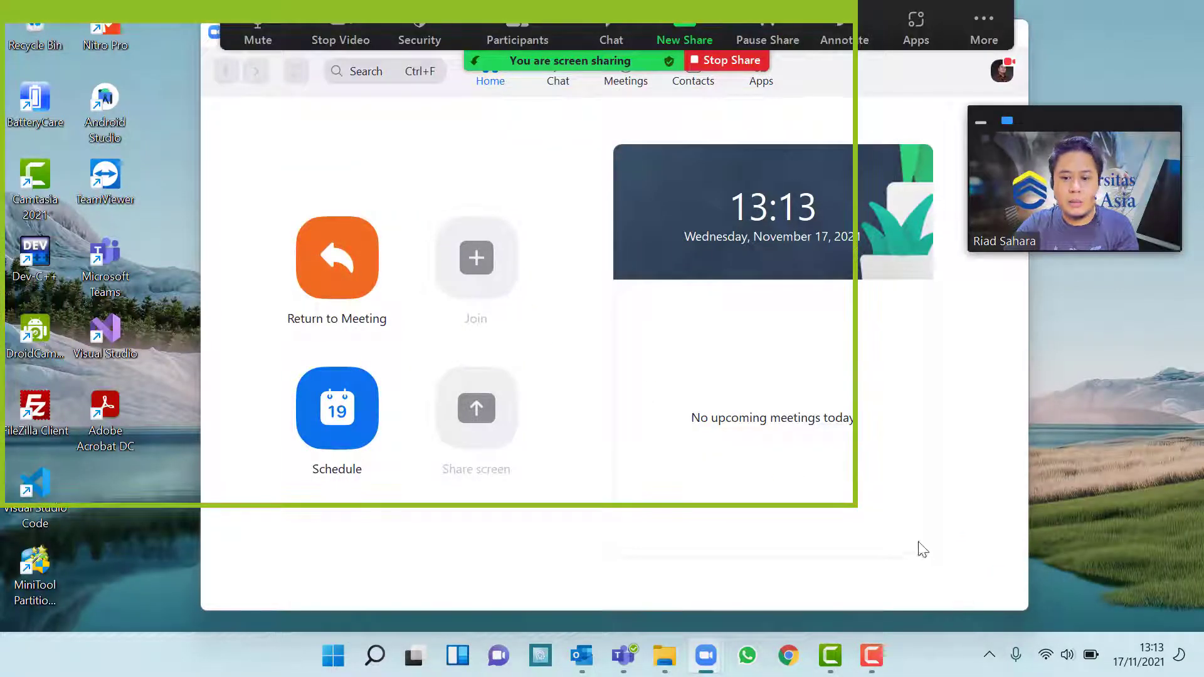
drag(859, 515, 472, 422)
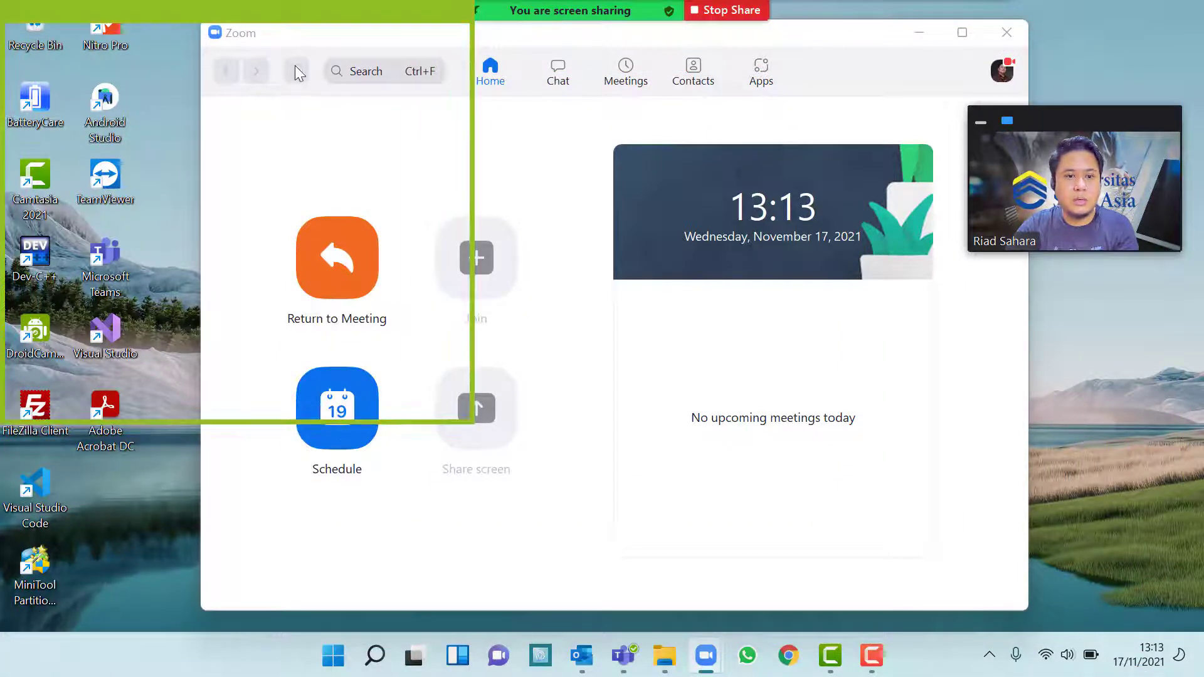
drag(271, 13, 549, 80)
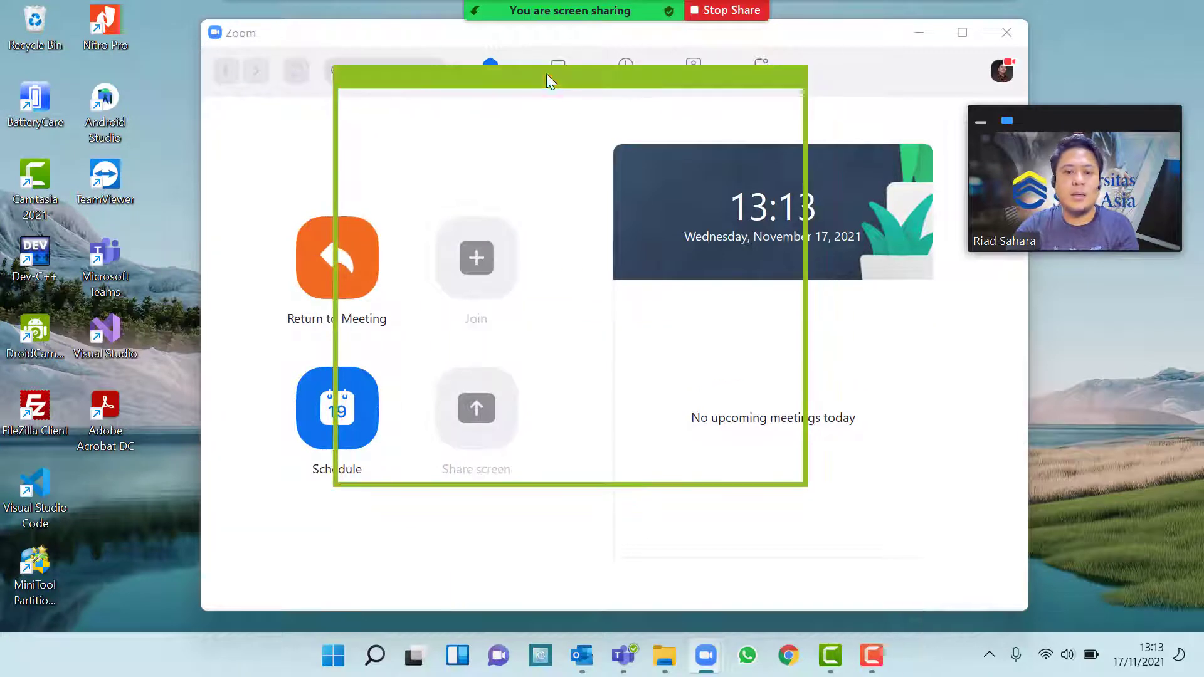
click(715, 11)
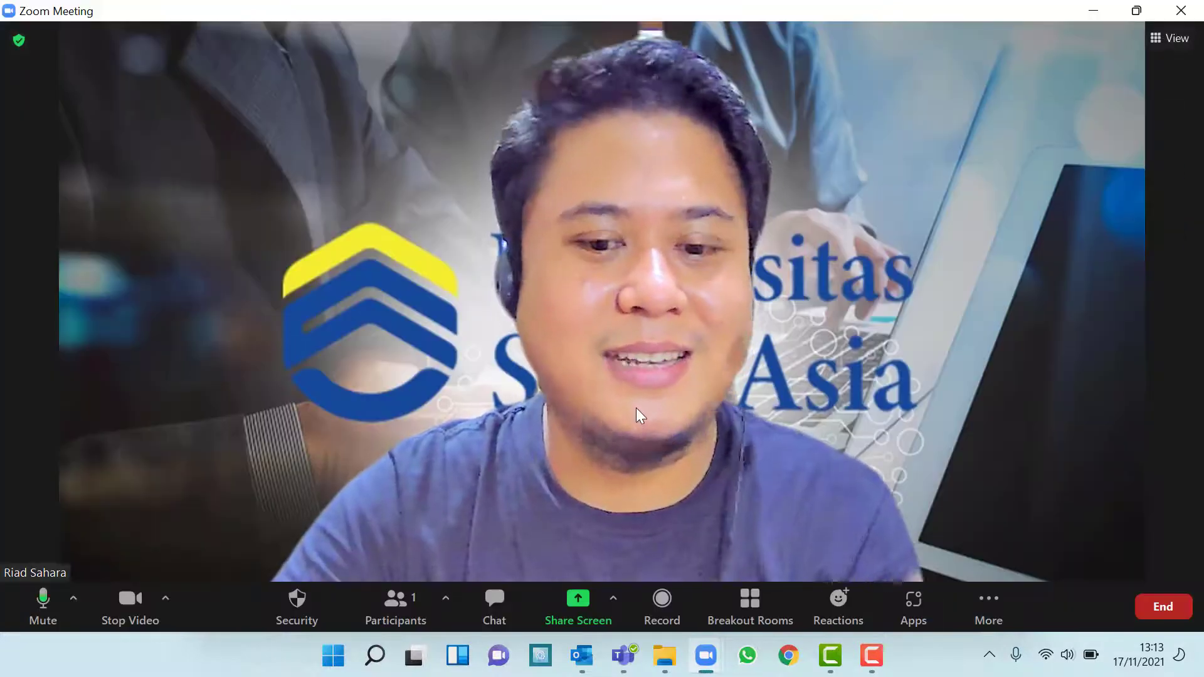
- Choose PowerPoint as Virtual Background as the advanced sharing source and bring up its file selection dialog
click(574, 612)
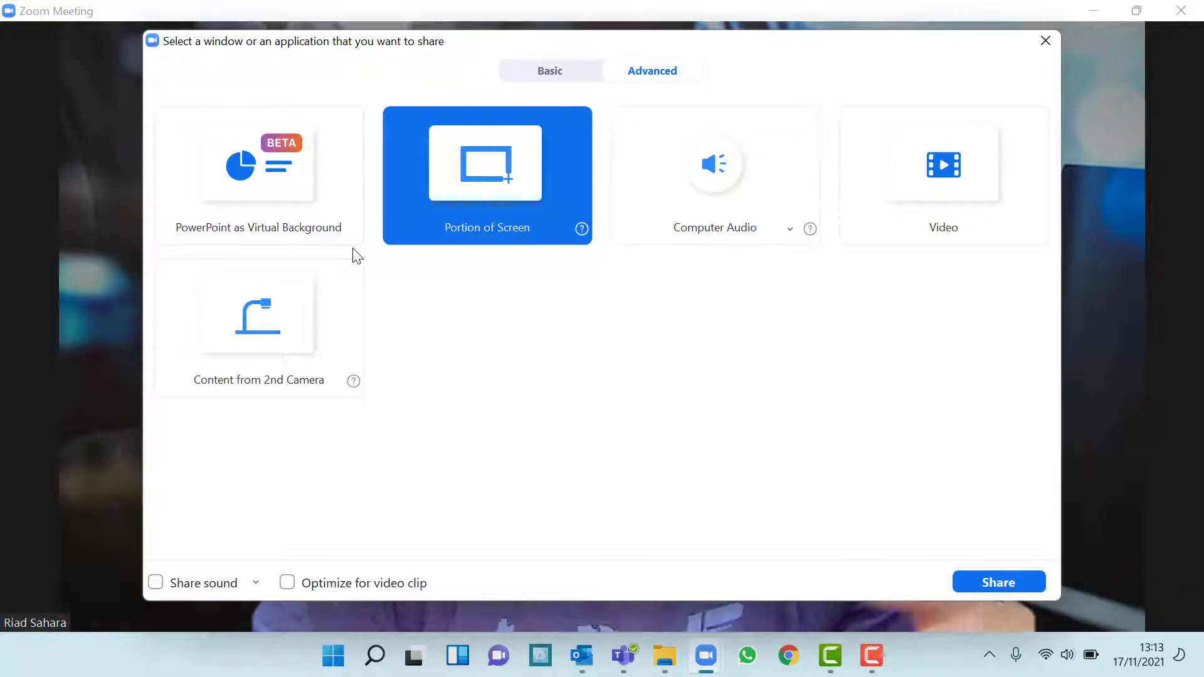
click(566, 72)
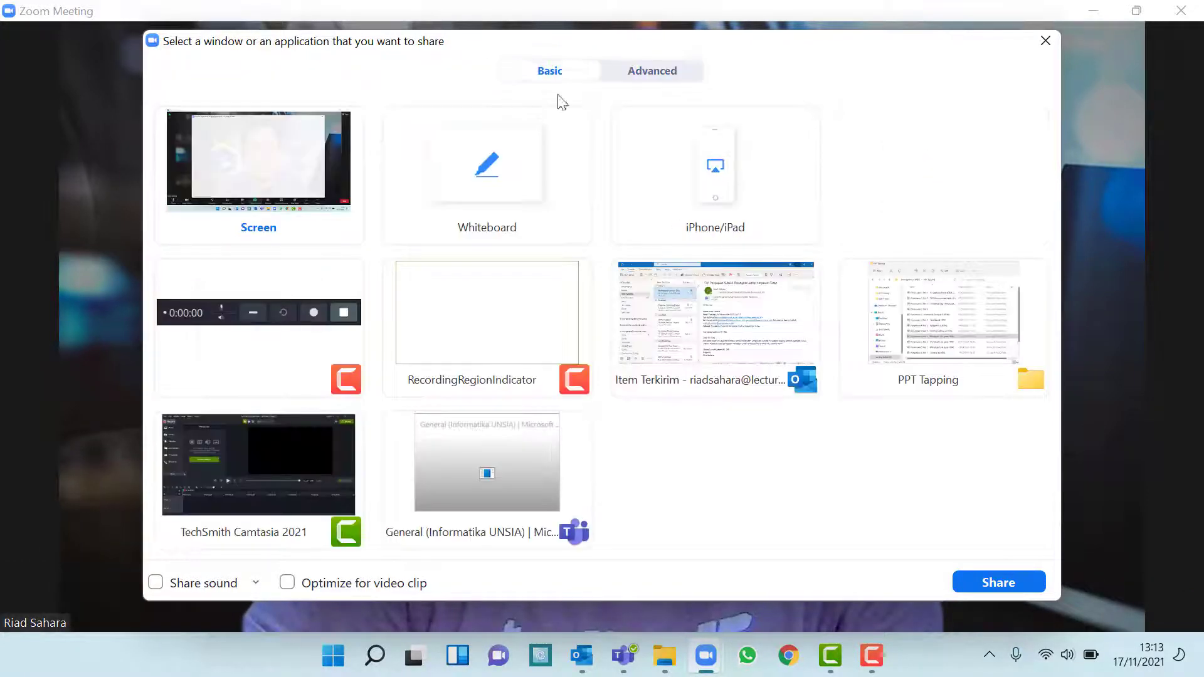
click(660, 83)
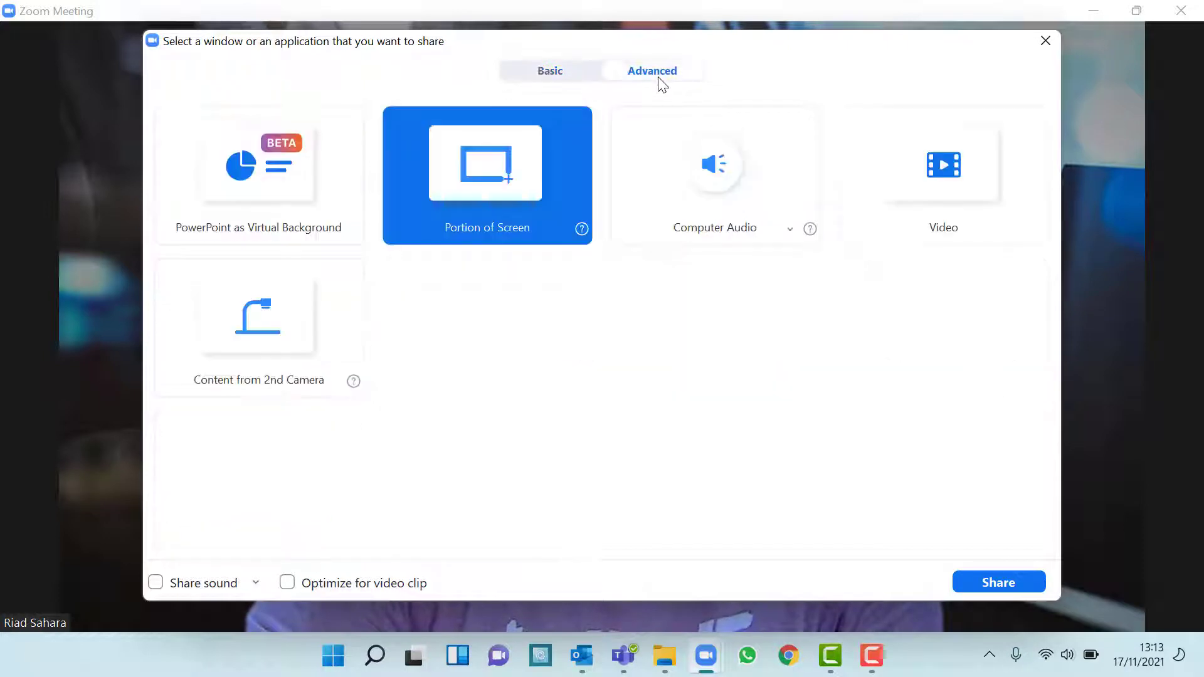
click(308, 229)
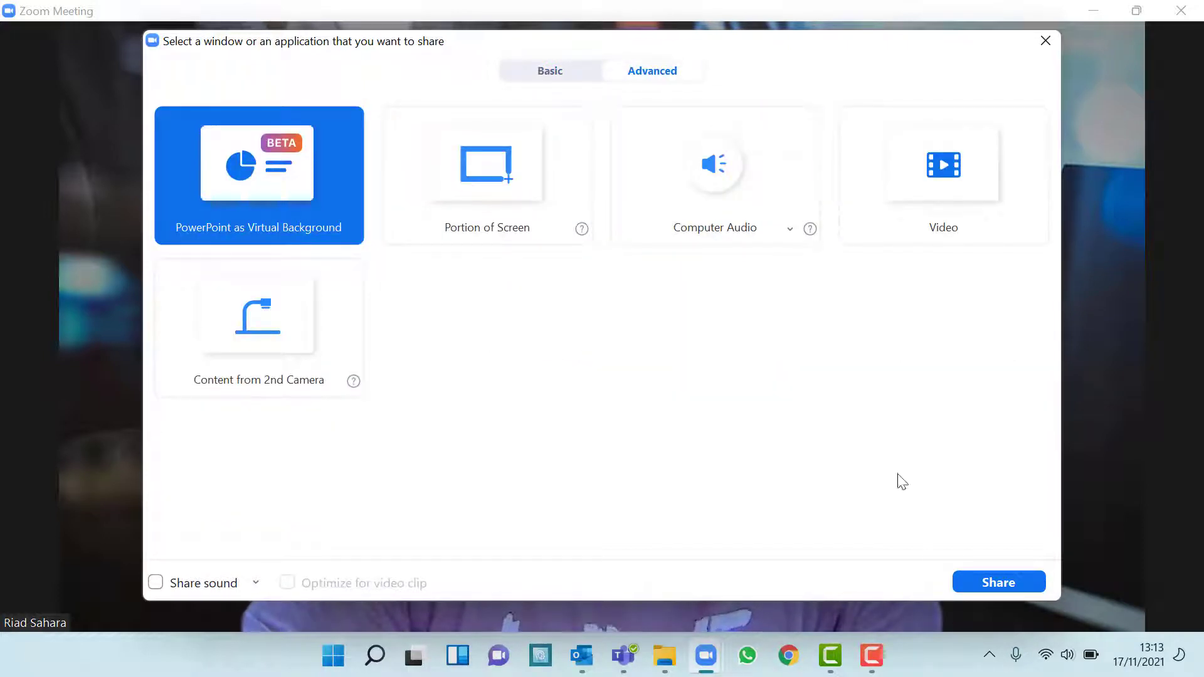
click(994, 586)
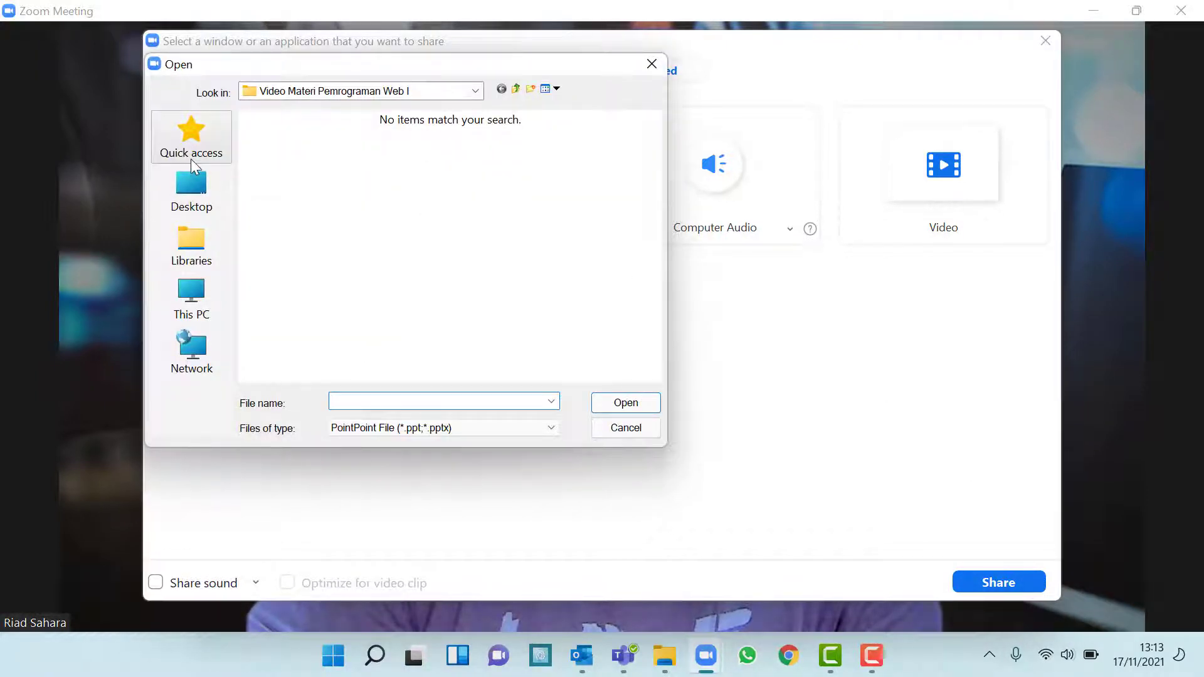
- Find the Ajar folder on My DATA (D:) among the Quick access locations and open it
click(195, 240)
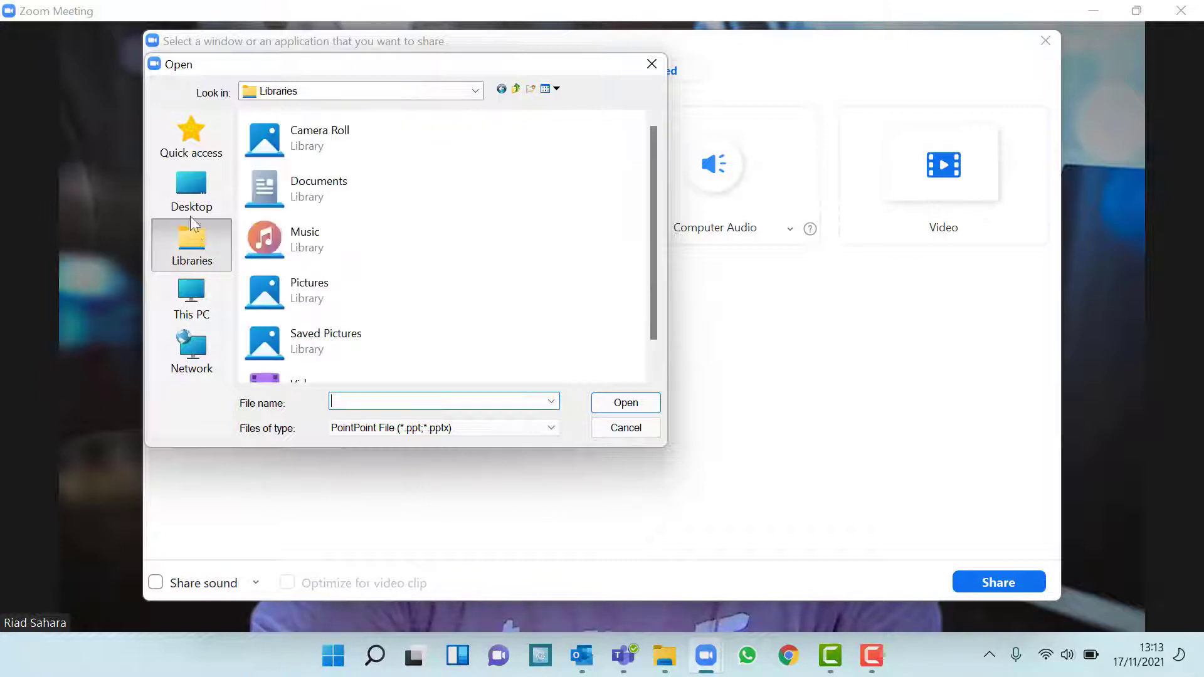
click(191, 135)
scroll(382, 261, down, 5)
scroll(384, 264, up, 4)
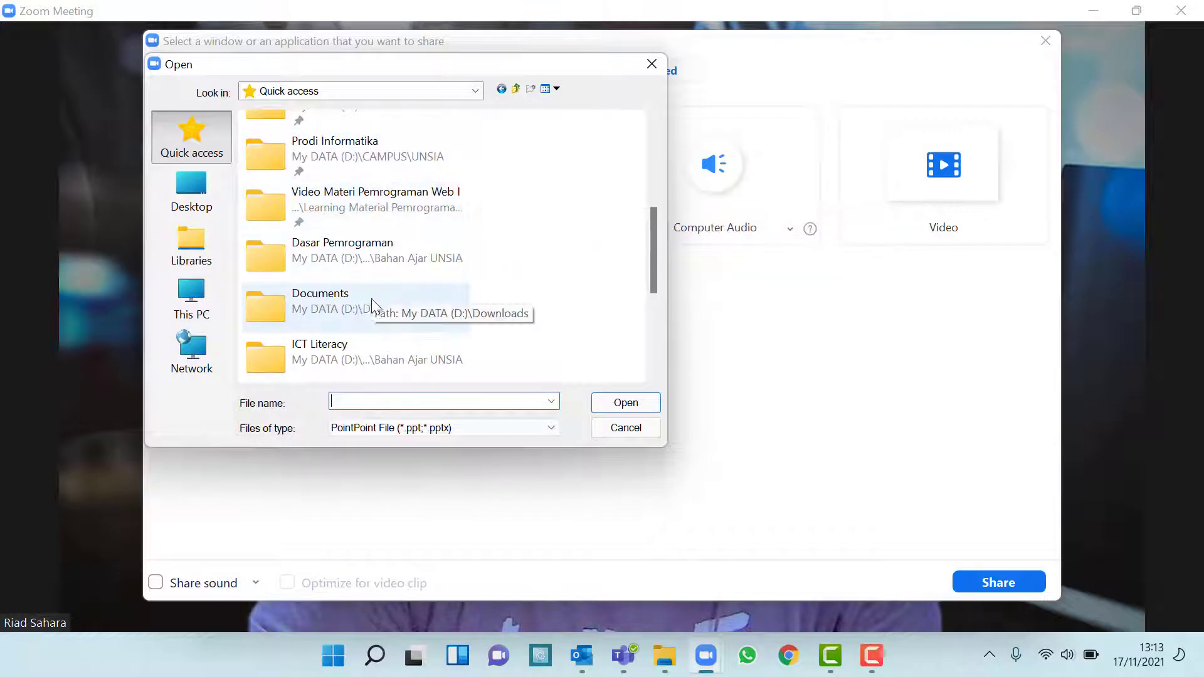
scroll(345, 237, up, 3)
click(344, 237)
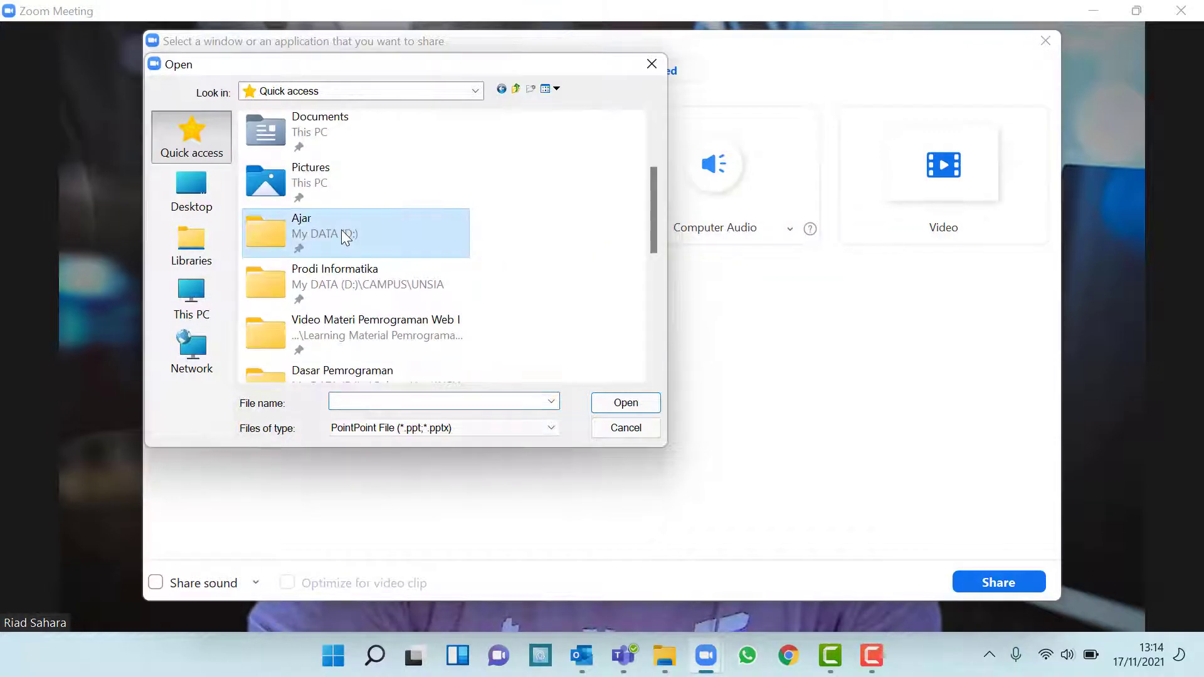
click(609, 402)
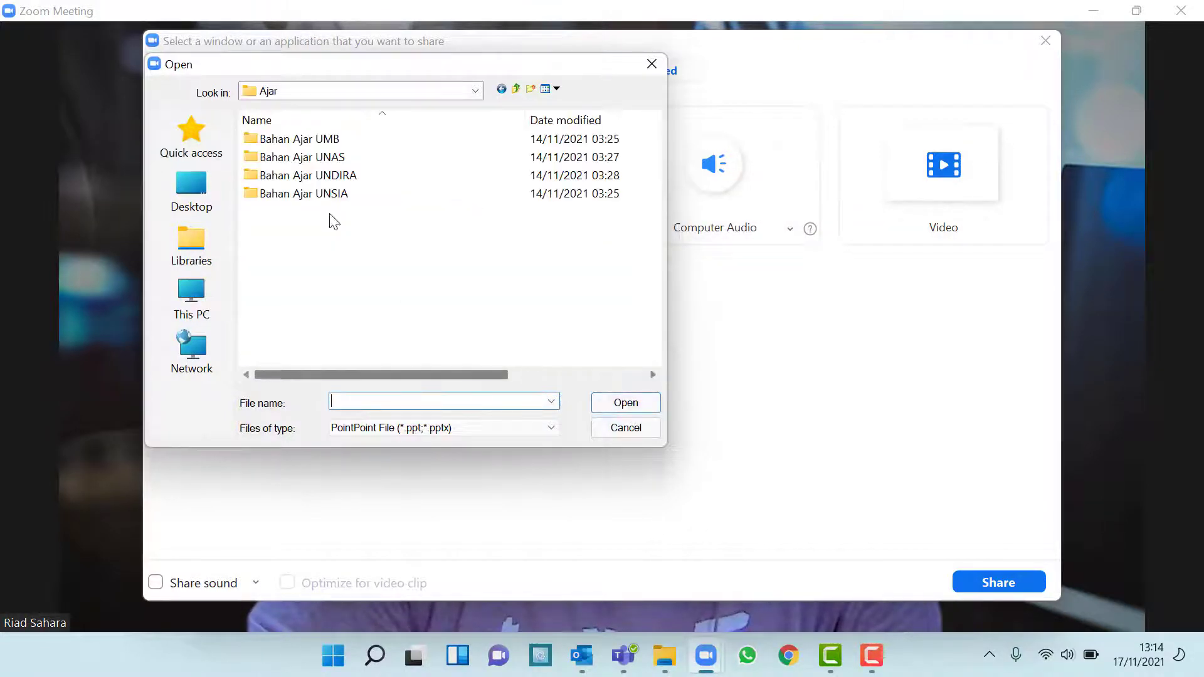
- From Bahan Ajar UNSIA > Pemrograman Web I > PPT Tapping, share "Pertemuan 5 Part 1 - Membuat Link pada HTML" as the virtual background
double_click(333, 194)
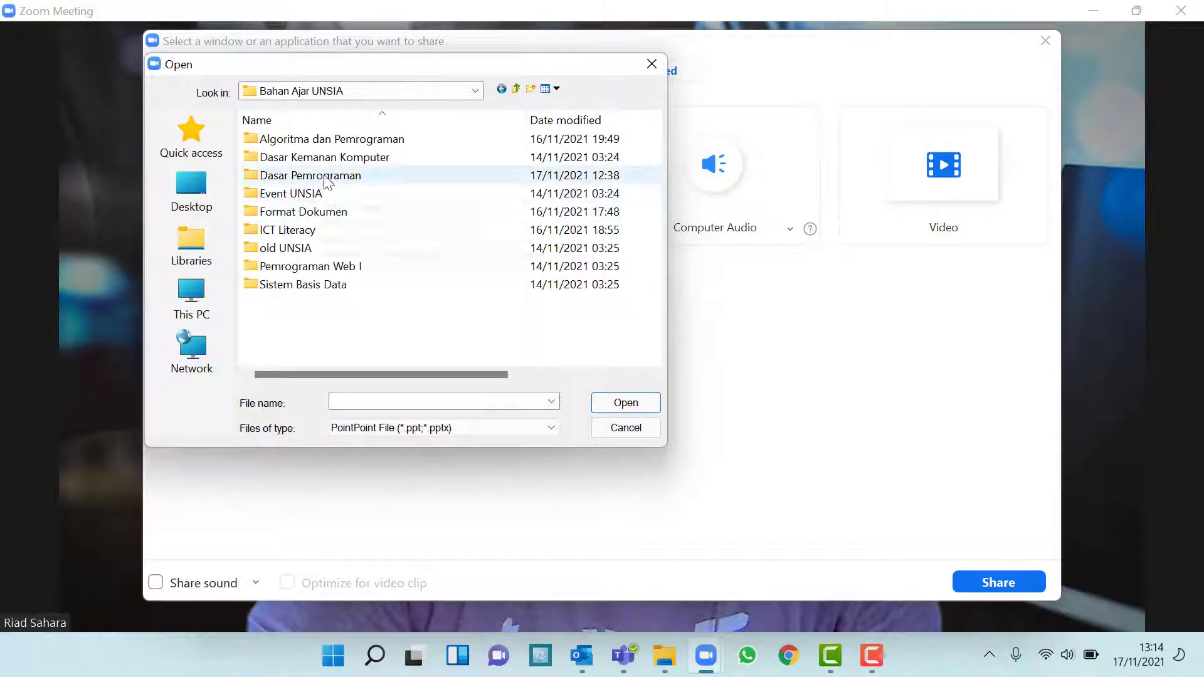
double_click(339, 266)
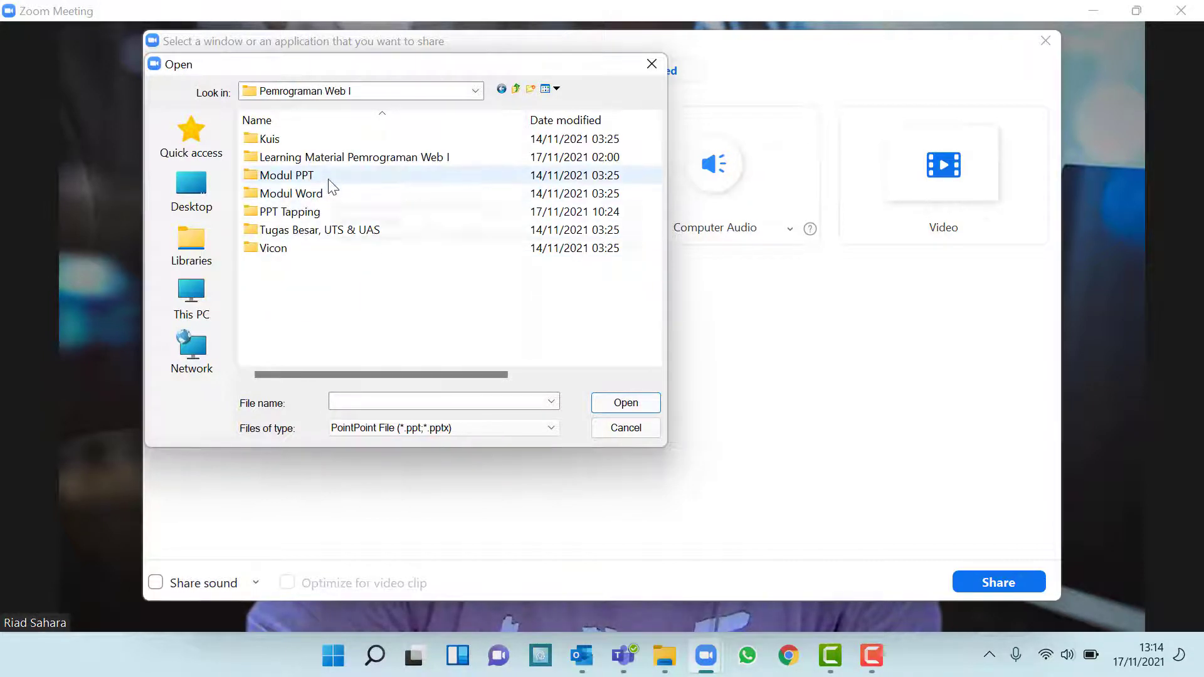
double_click(323, 213)
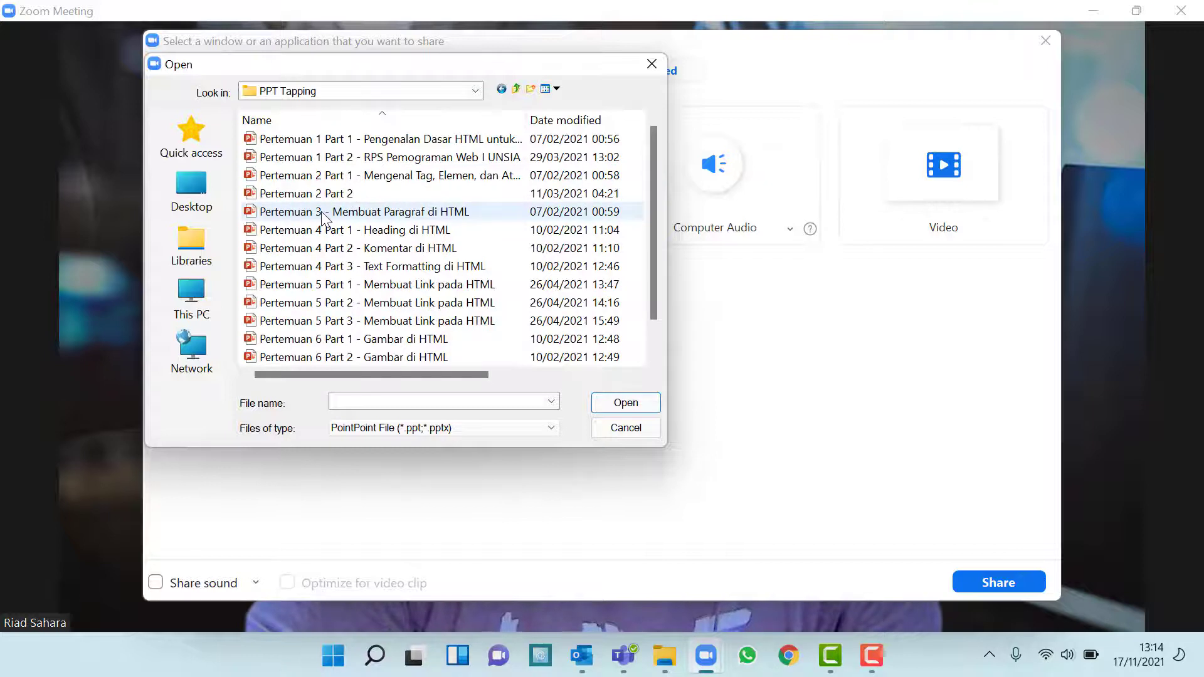
click(367, 287)
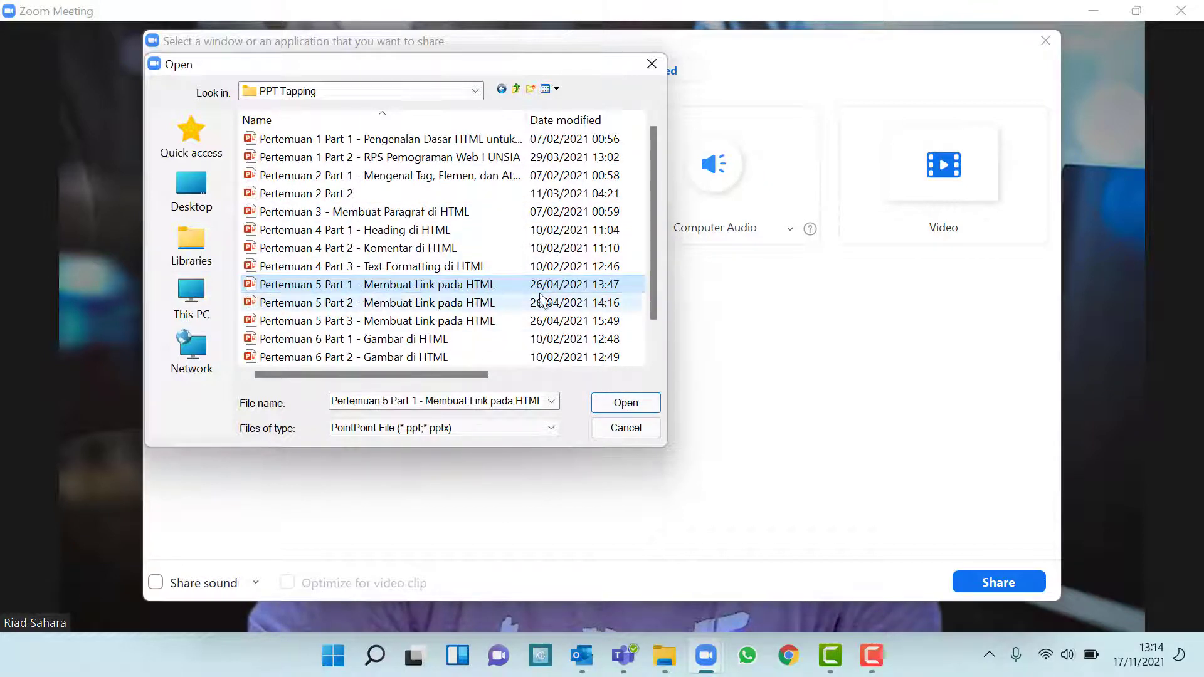
click(641, 404)
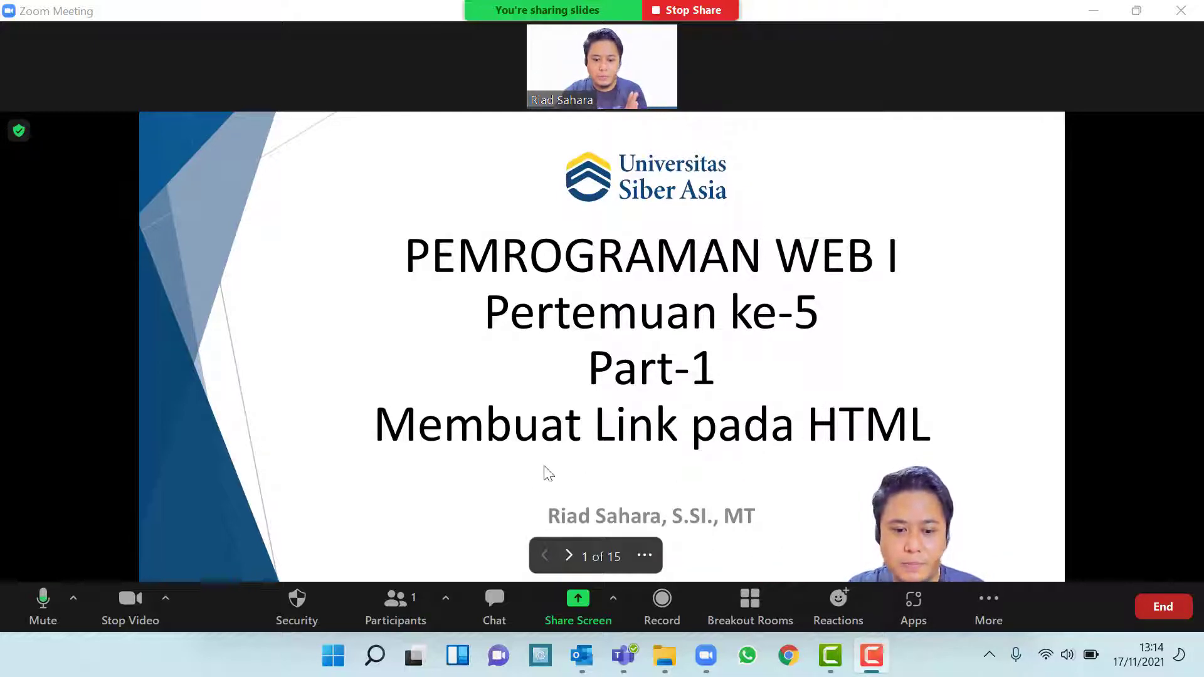
- Open "Pertemuan 5 Part 1 - Membuat Link pada HTML" from the PPT Tapping folder in PowerPoint and start its slide show
click(665, 656)
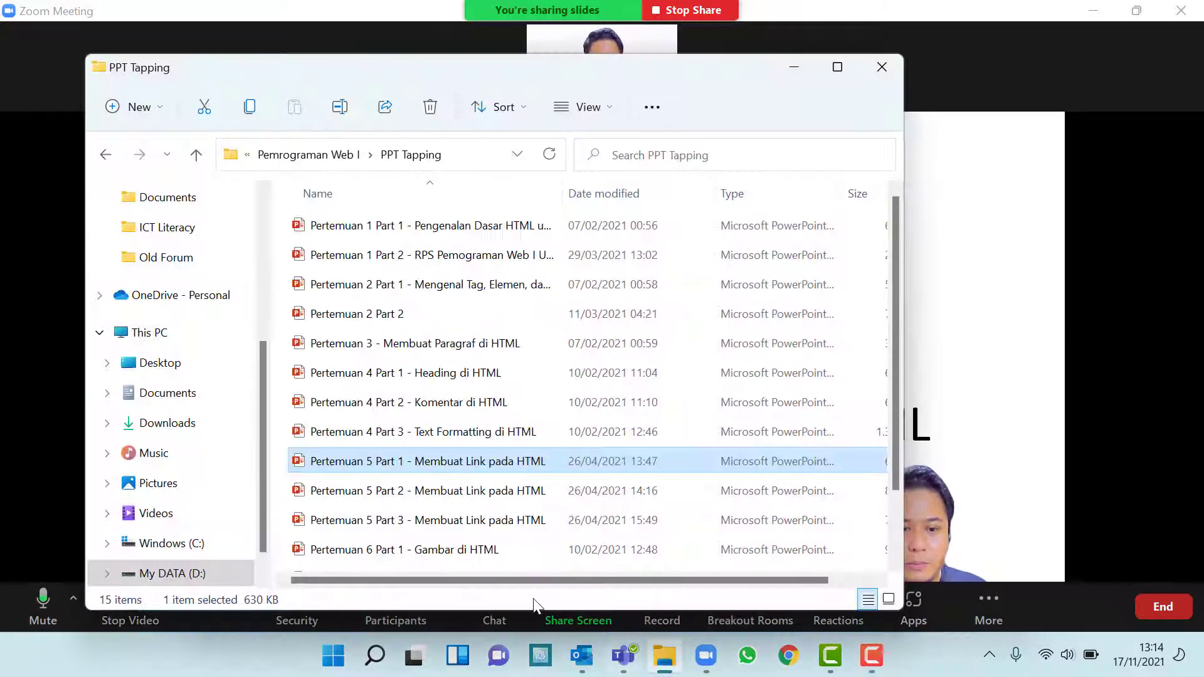
double_click(431, 474)
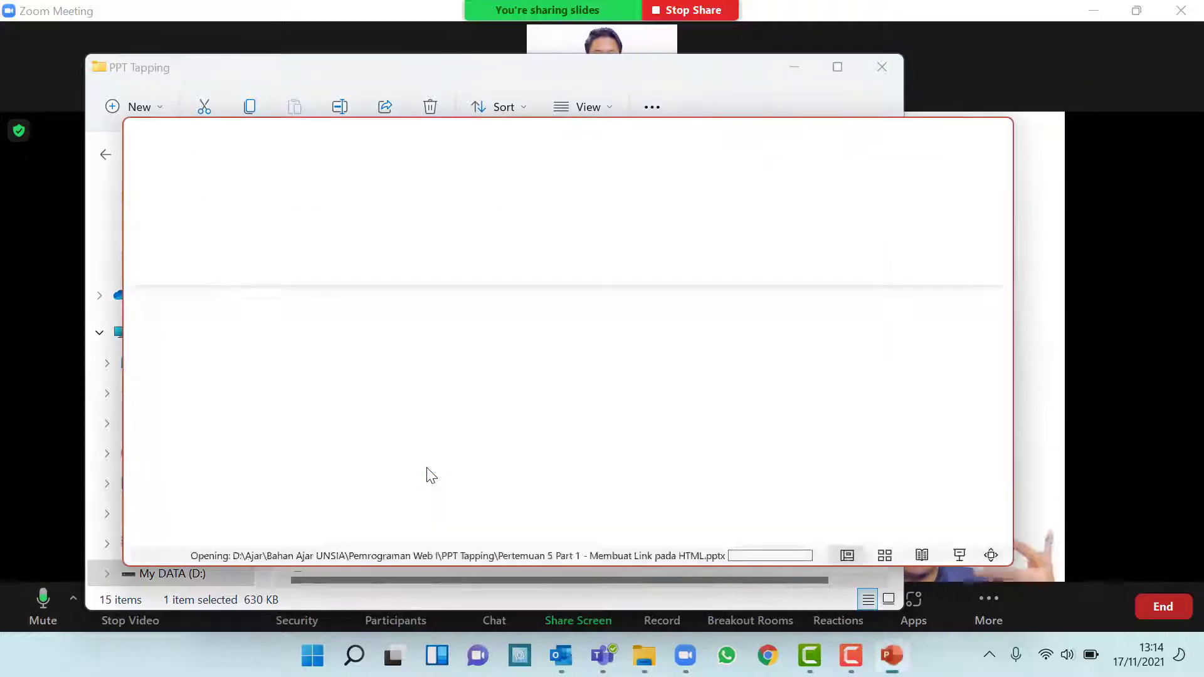
click(943, 138)
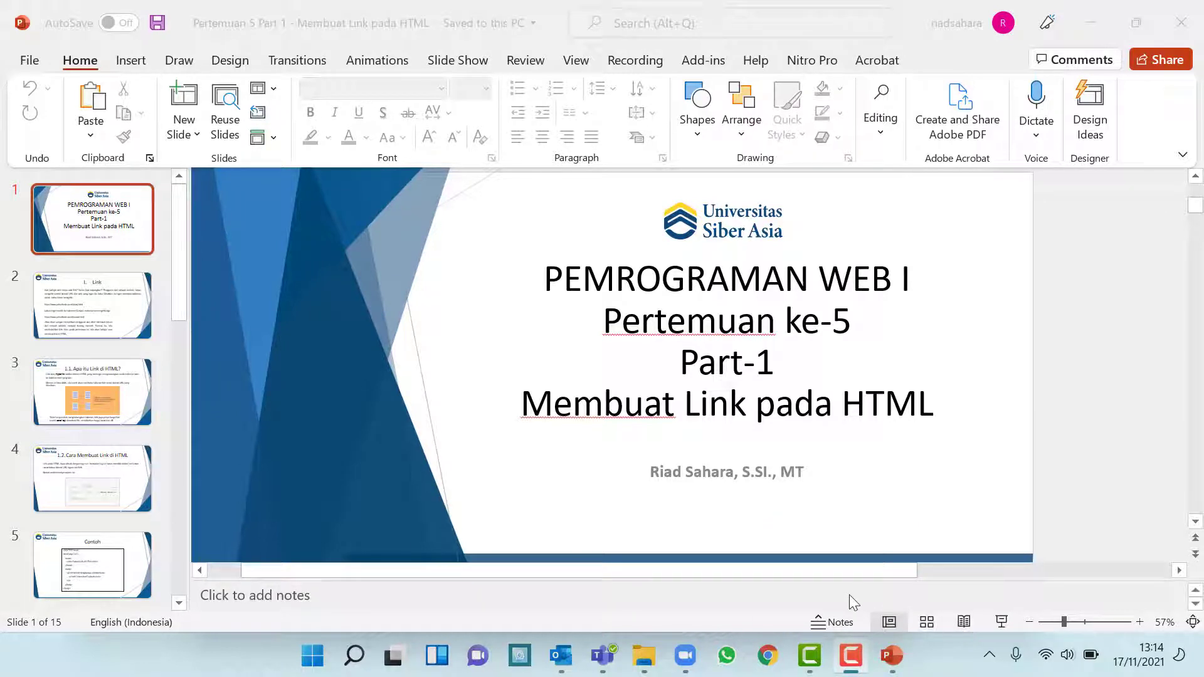
click(1007, 622)
click(1002, 624)
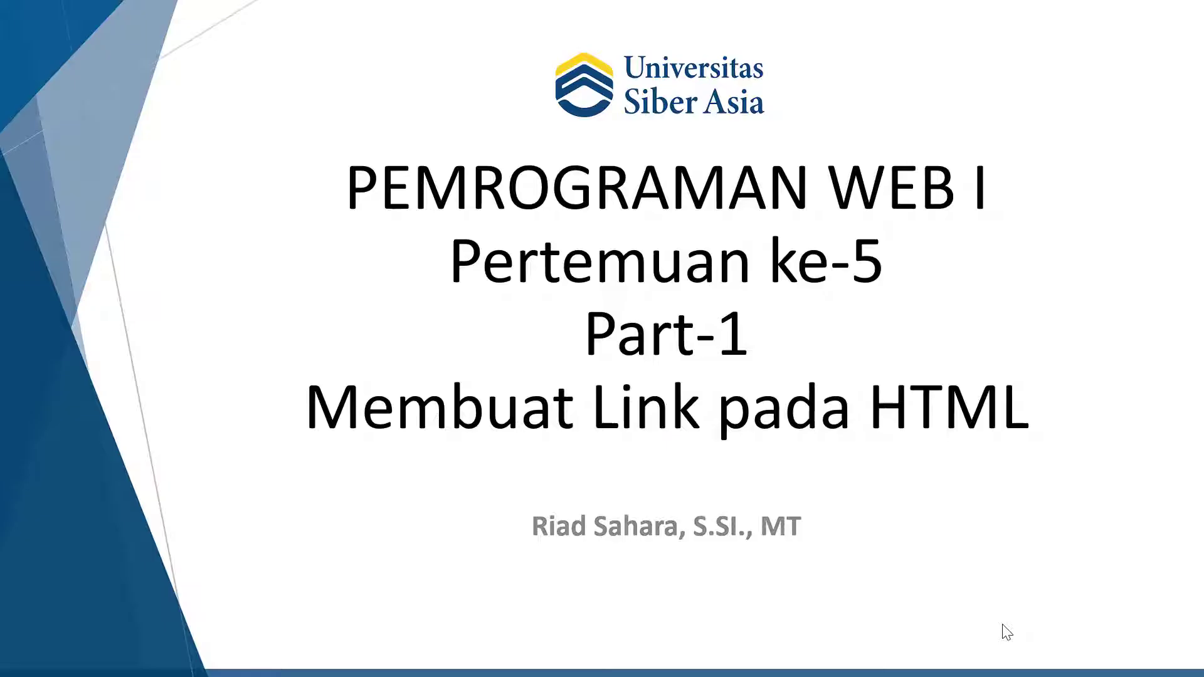